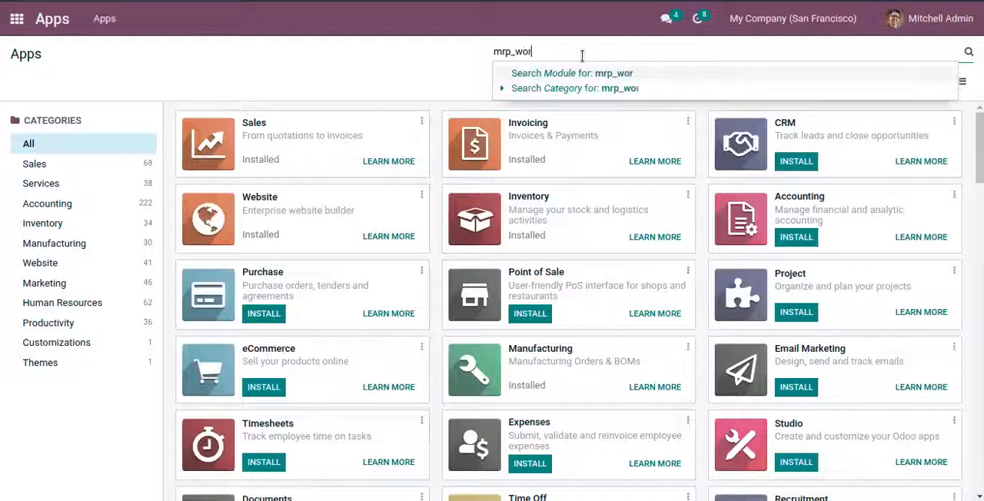
Step: Search the apps for the mrp_workorder module and open the Partial Independent Work Order Process description page
type("der")
key("Return")
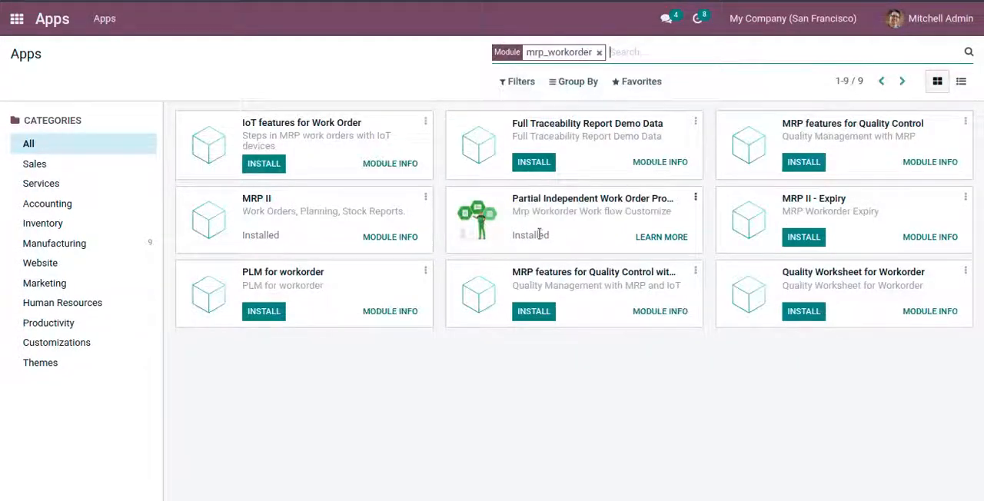
left_click(653, 237)
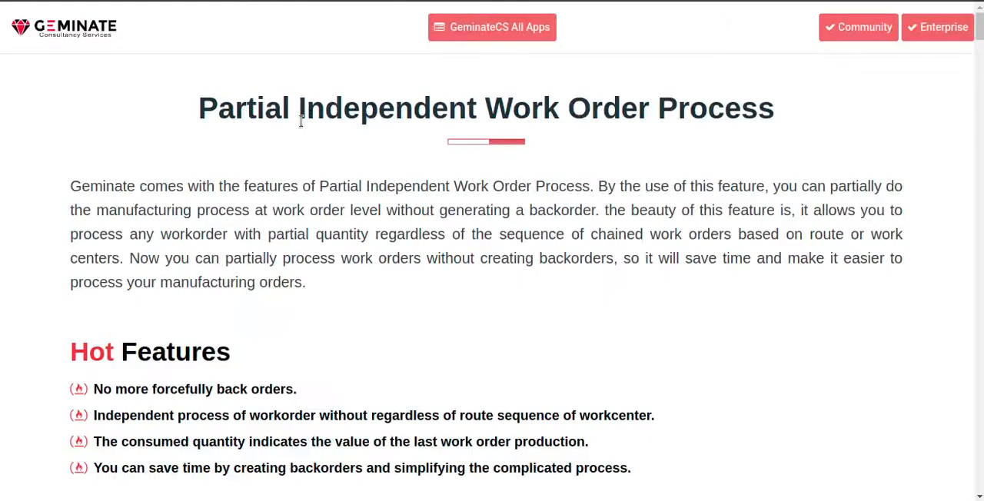
Step: Read through the module's description page, covering its features, the illustrated How It Works instructions and the support section
left_click_drag(196, 115, 776, 129)
left_click(632, 160)
scroll(397, 222, "down", 5)
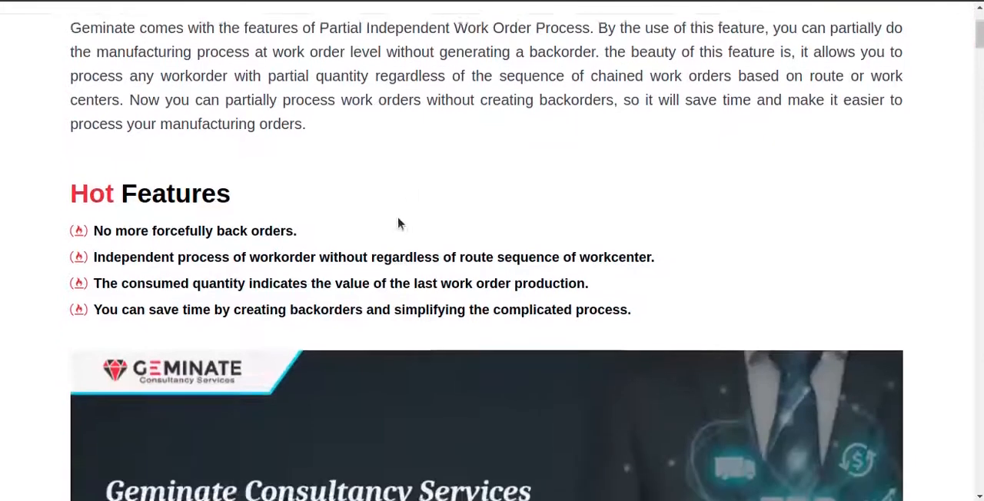
scroll(394, 225, "down", 10)
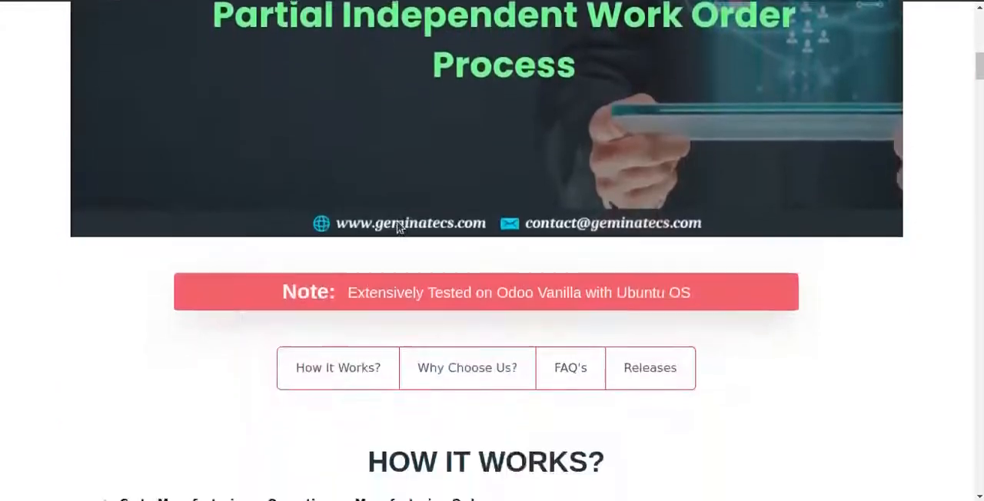
scroll(392, 225, "down", 15)
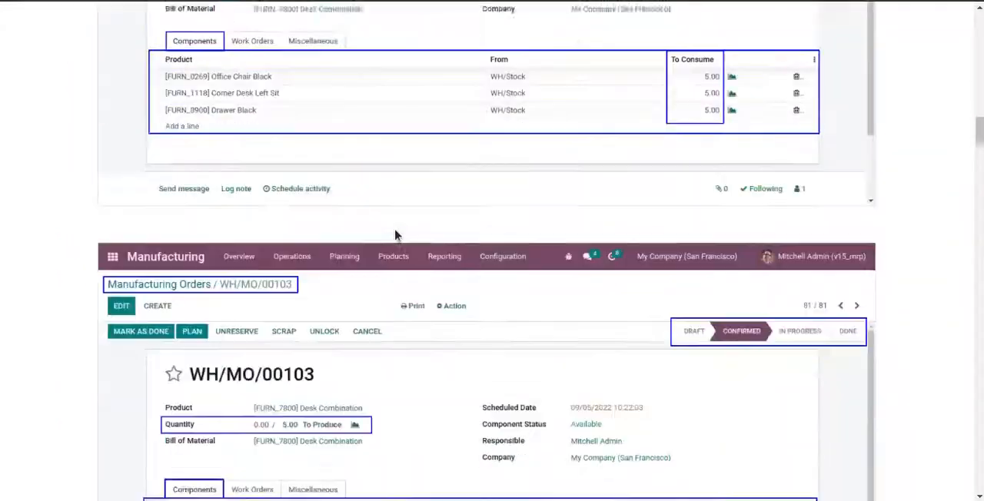
scroll(389, 239, "down", 15)
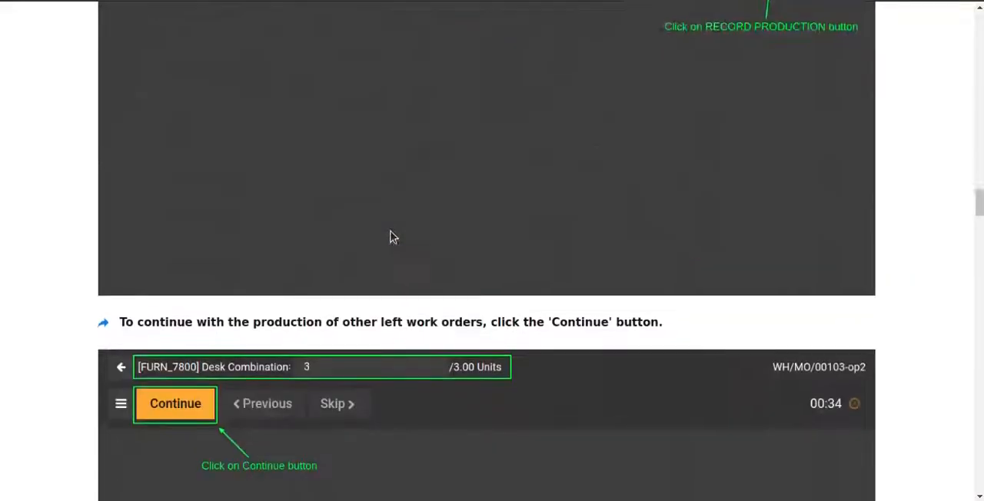
scroll(390, 235, "down", 15)
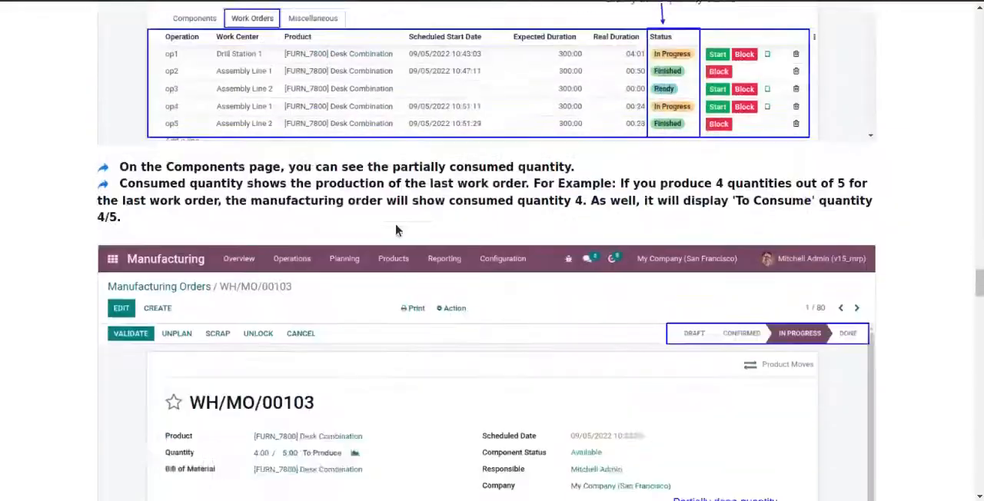
scroll(397, 226, "down", 15)
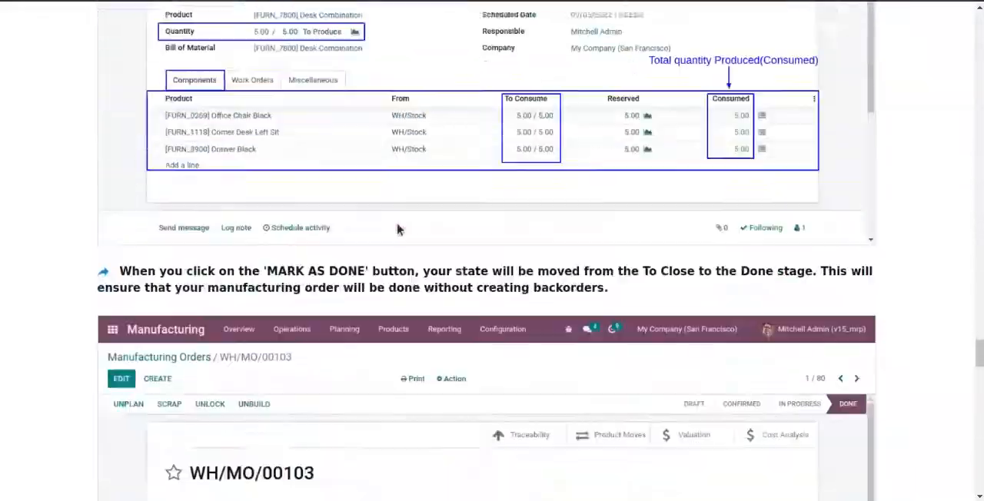
scroll(396, 229, "down", 15)
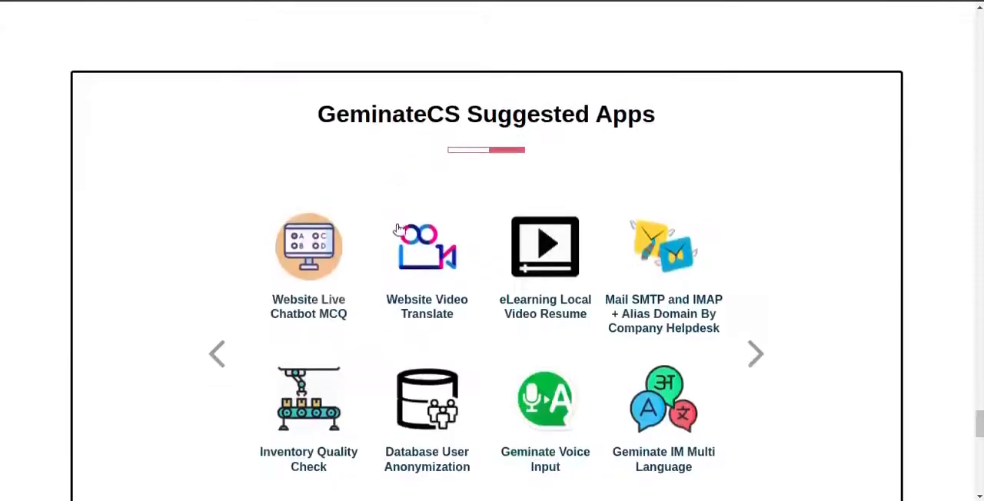
scroll(397, 228, "down", 6)
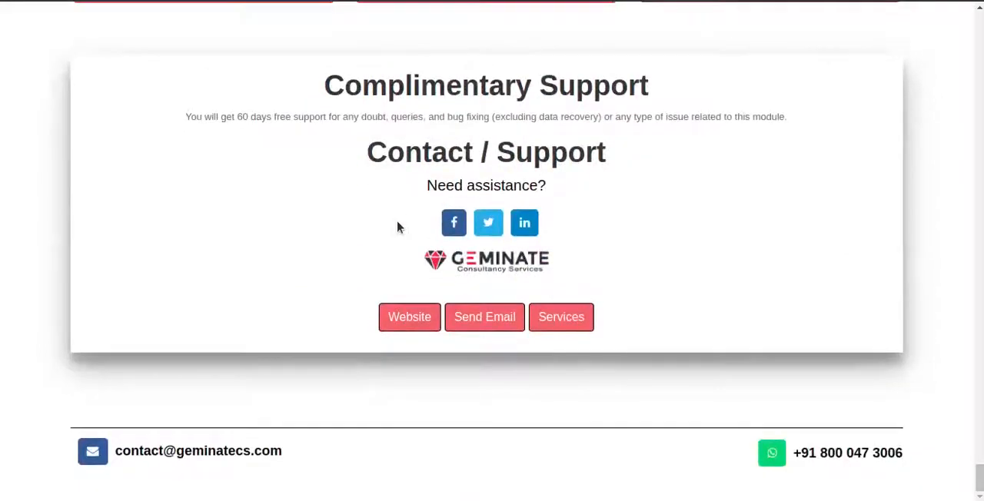
scroll(401, 224, "up", 10)
scroll(406, 225, "up", 15)
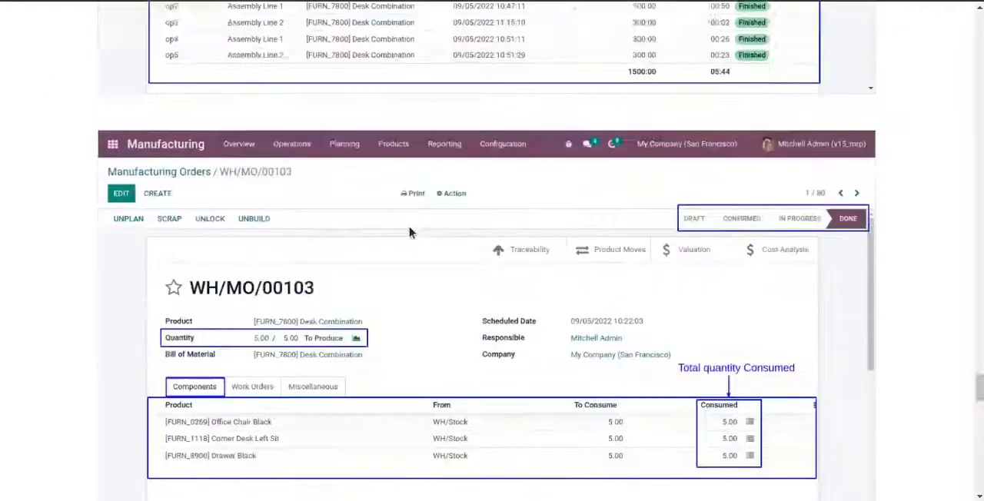
scroll(409, 232, "up", 15)
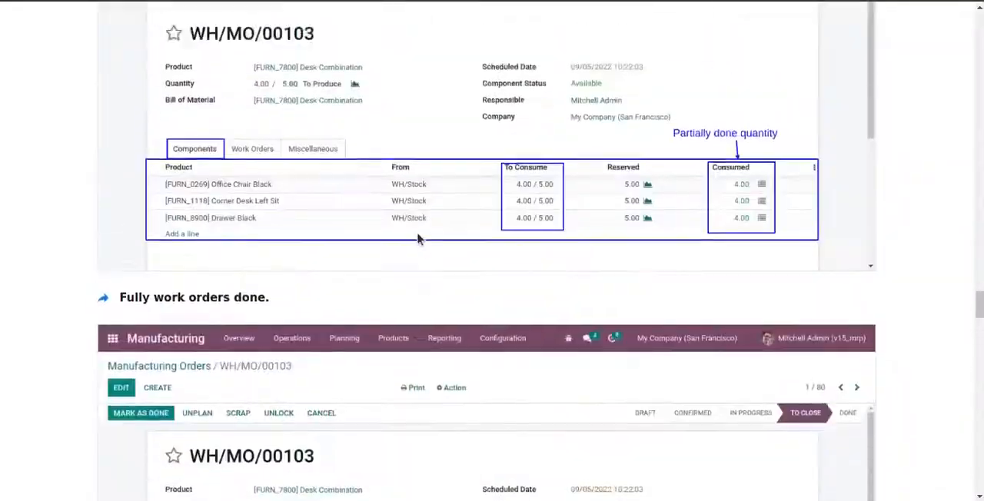
scroll(424, 243, "up", 15)
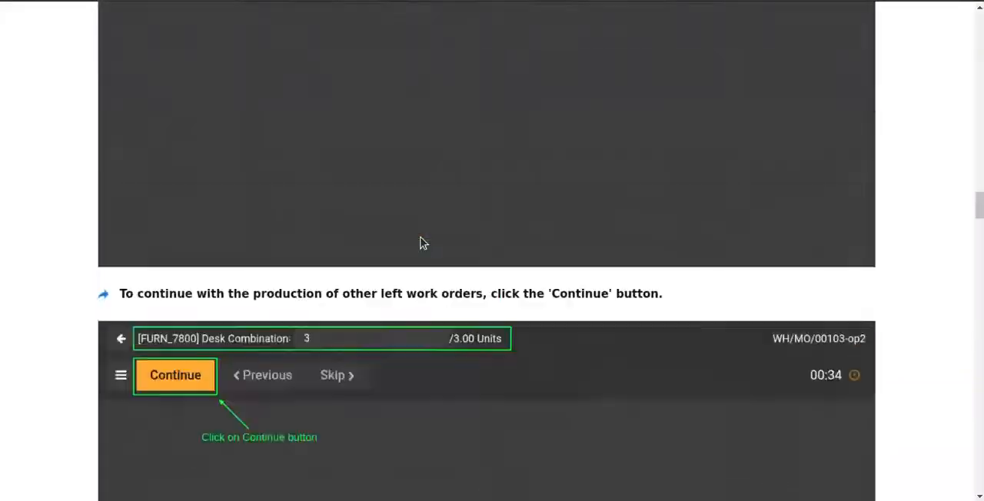
scroll(423, 242, "up", 15)
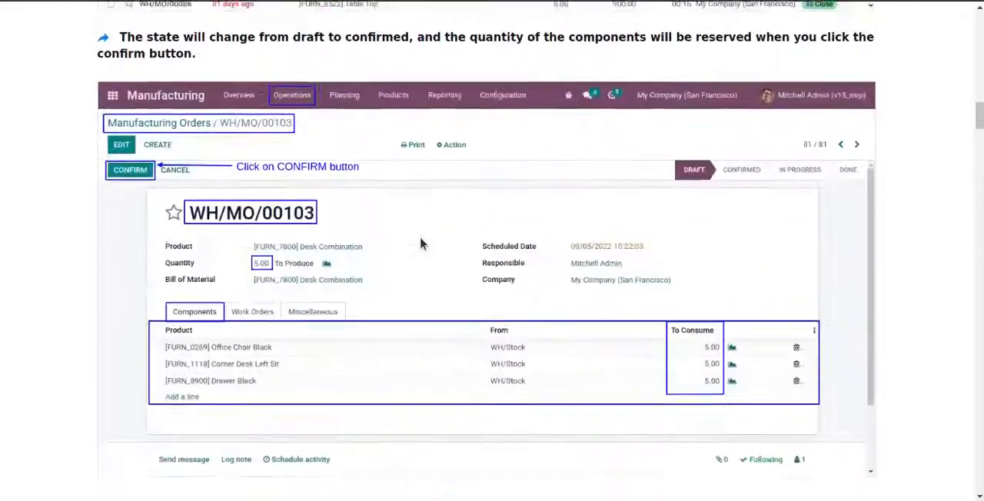
scroll(421, 241, "up", 1)
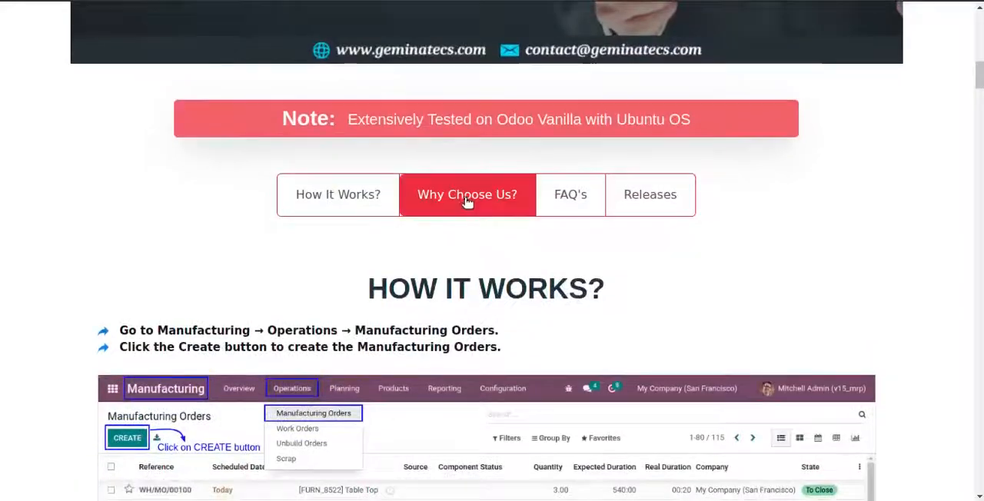
Step: Read the Why Choose Us section and expand each of the module's frequently asked questions
left_click(464, 204)
scroll(196, 241, "down", 1)
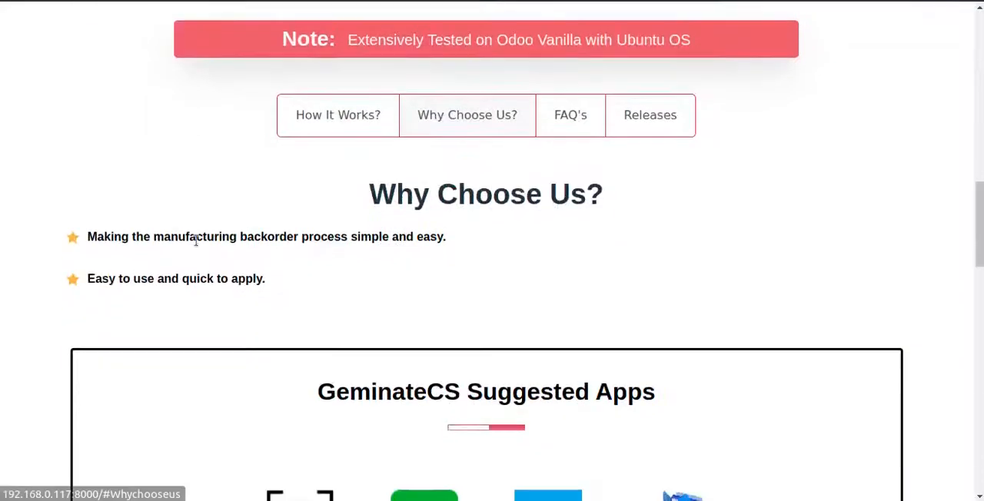
left_click(548, 131)
scroll(499, 230, "down", 1)
left_click(362, 185)
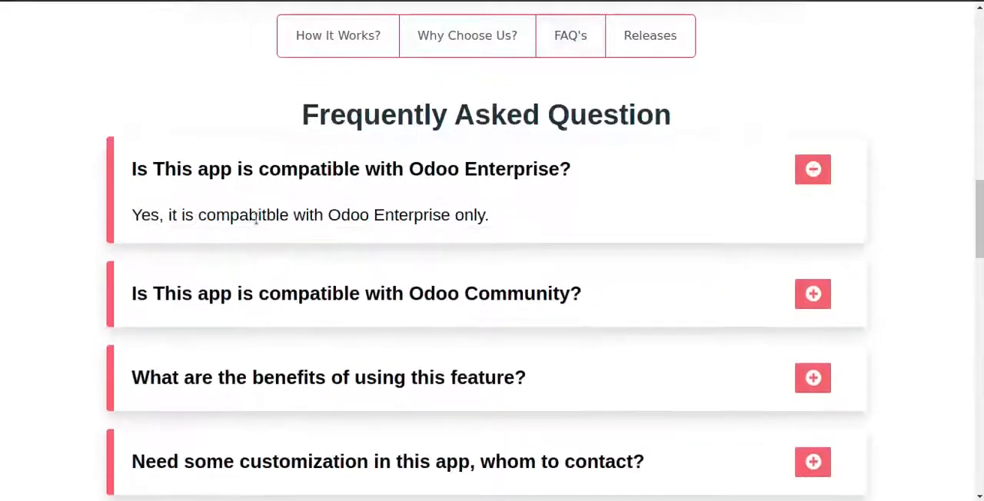
left_click(305, 283)
scroll(315, 285, "down", 2)
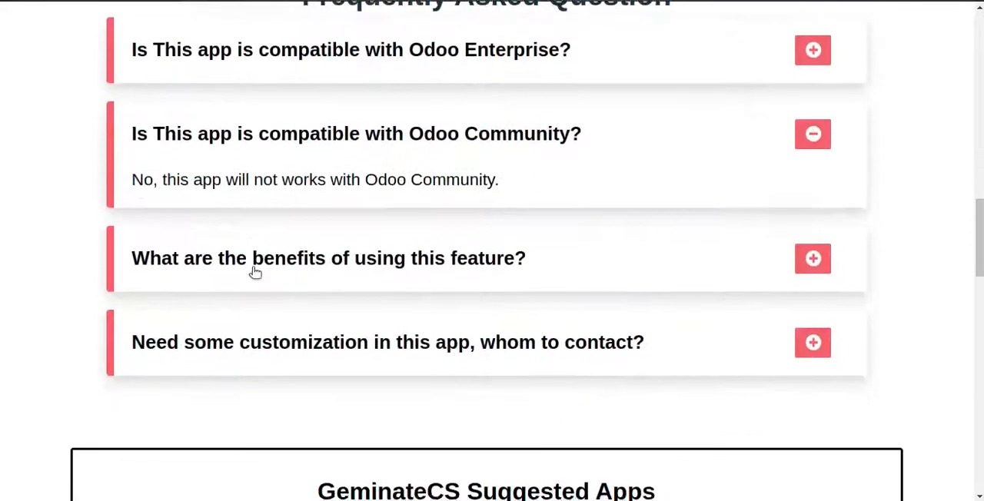
left_click(258, 271)
scroll(369, 325, "down", 1)
left_click(367, 326)
scroll(382, 318, "up", 5)
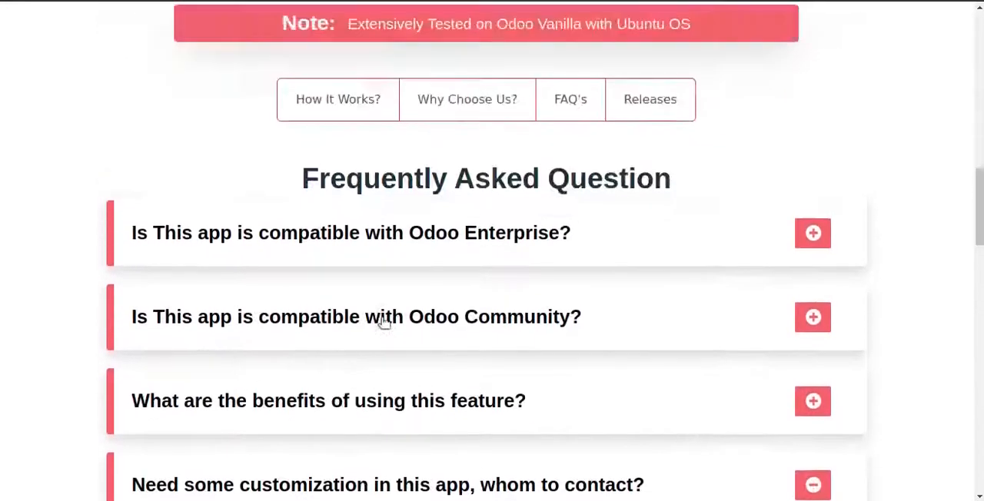
Step: View the module's Releases section and go back to the mrp_workorder results in Apps
left_click(615, 271)
scroll(531, 315, "down", 2)
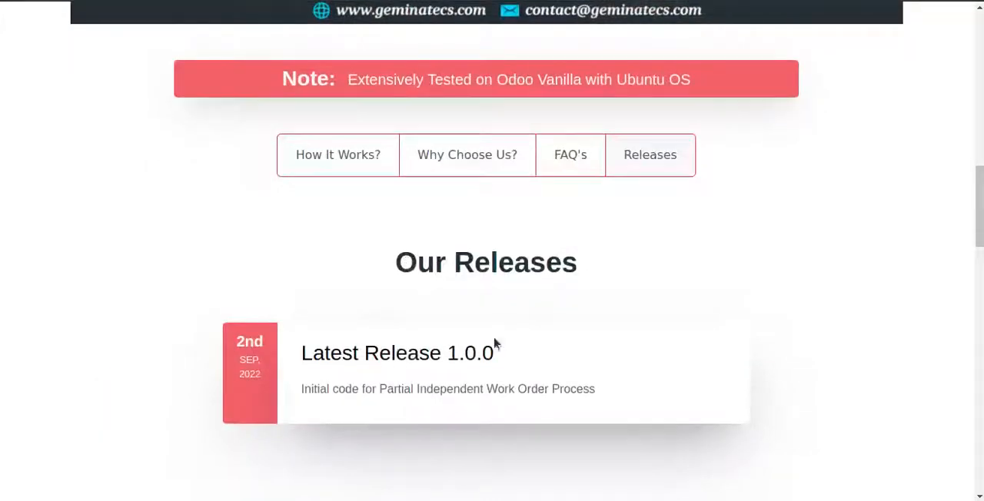
scroll(412, 343, "up", 8)
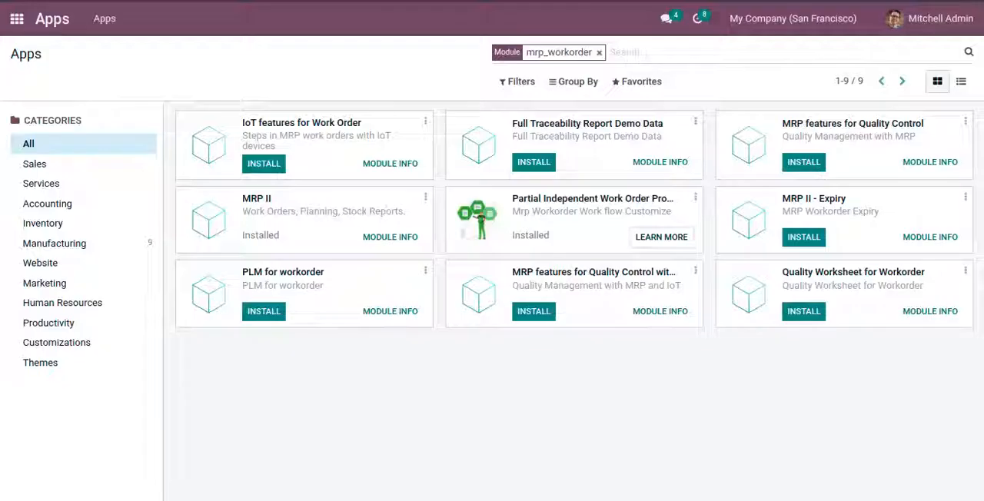
Step: Open the Manufacturing app from the home screen
left_click(17, 20)
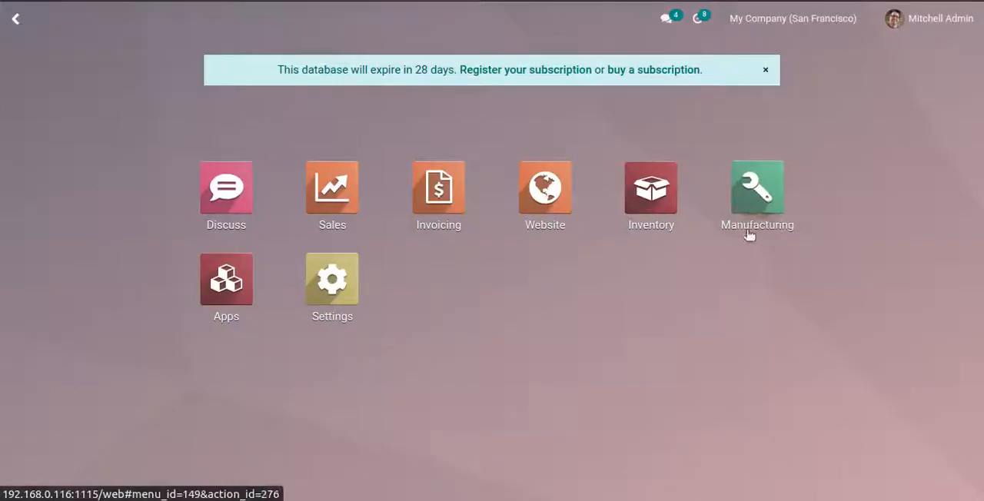
left_click(764, 201)
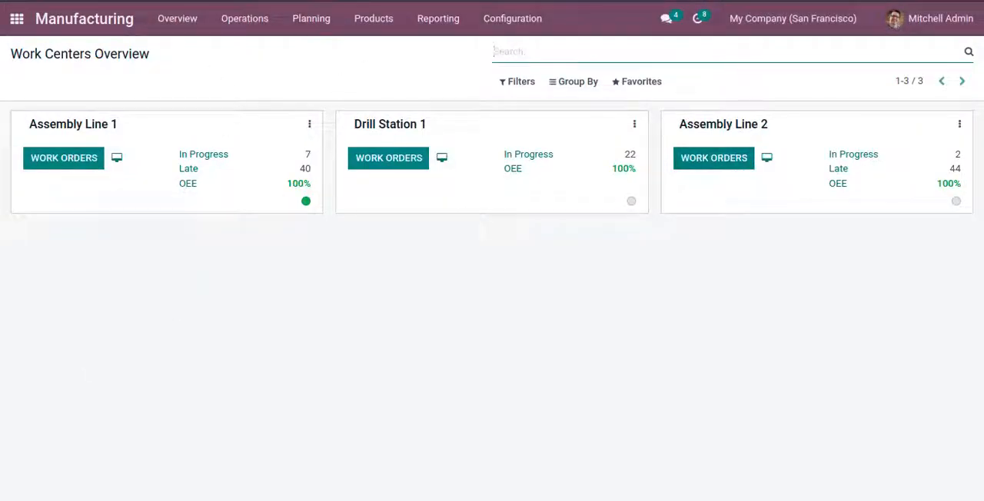
Step: Switch to the text editor, highlight the note "Create Bills of Materials with tracking." and return to Manufacturing
left_click(36, 235)
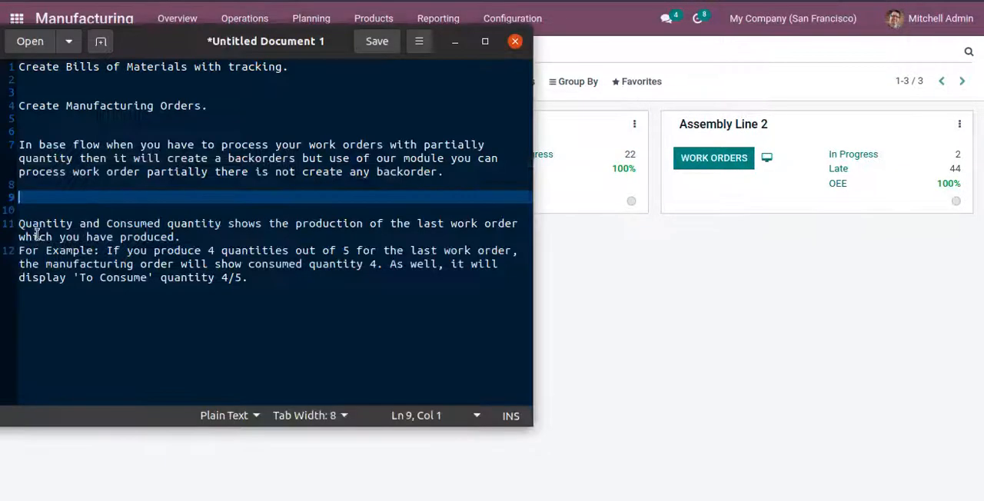
left_click_drag(20, 68, 288, 68)
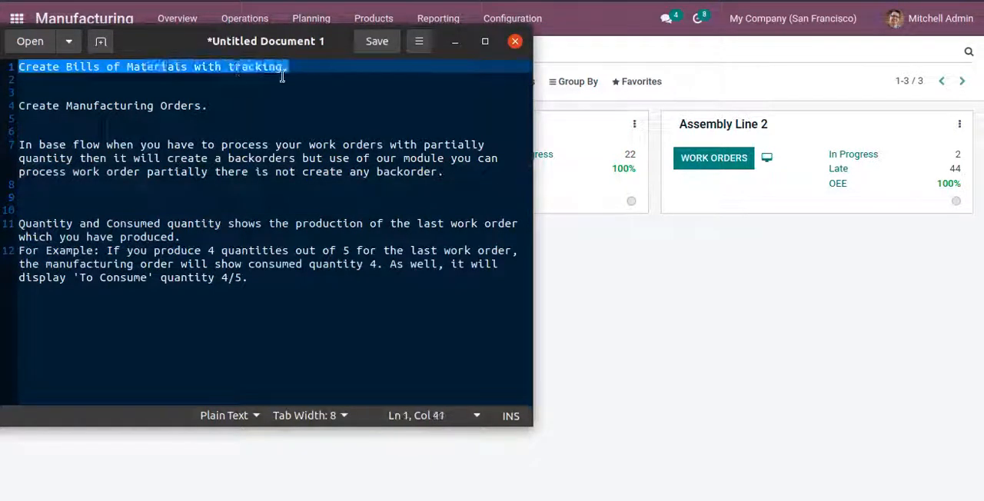
left_click(646, 306)
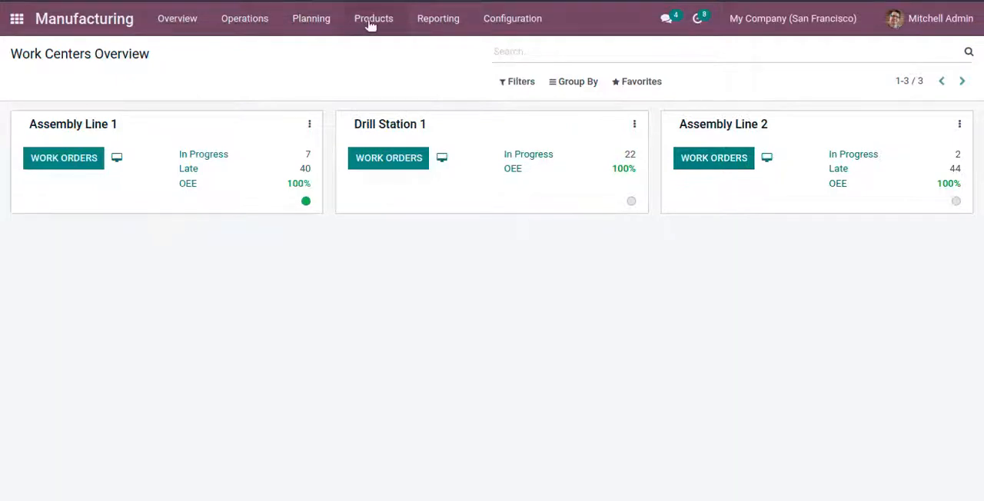
Step: Turn on developer mode and open the Bills of Materials list
left_click(435, 20)
left_click(305, 34)
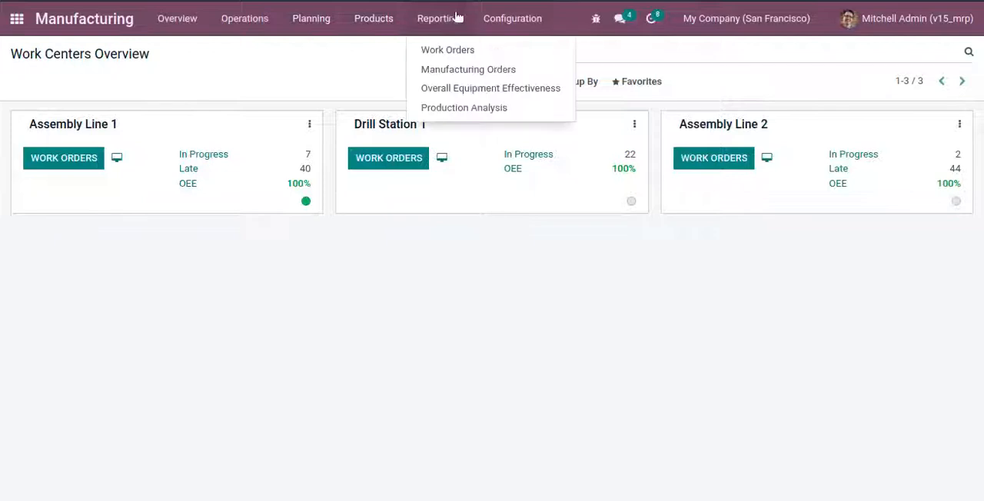
mouse_move(282, 28)
mouse_move(373, 26)
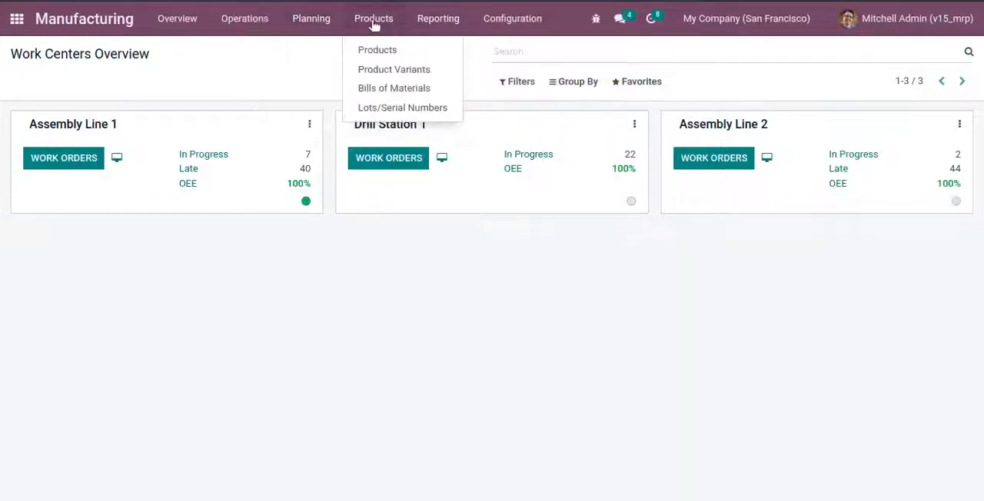
left_click(383, 92)
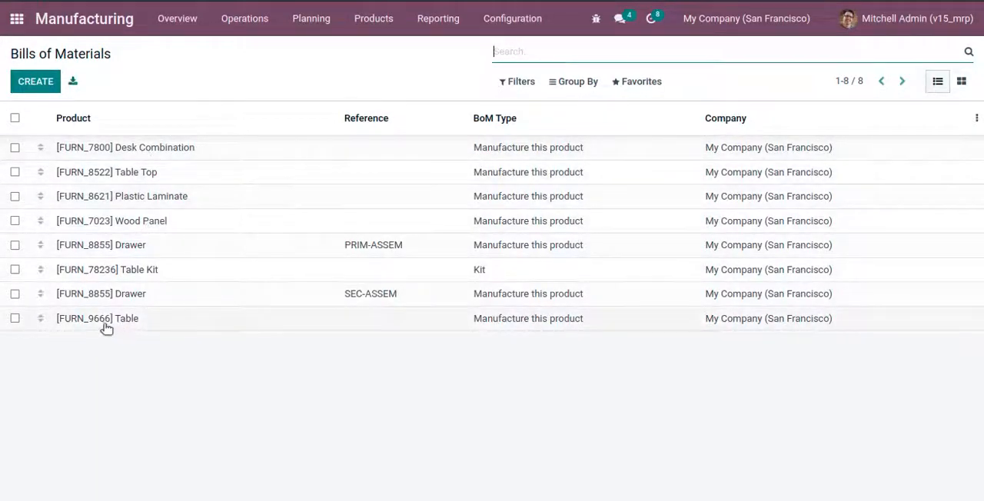
Step: Open the [FURN_9666] Table bill of materials and inspect its product's inventory and traceability settings
left_click(131, 323)
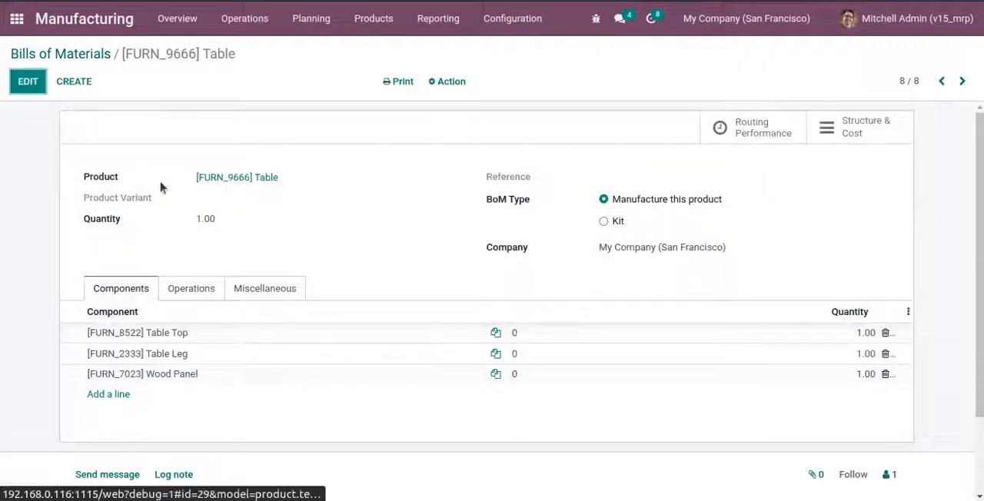
left_click(261, 185)
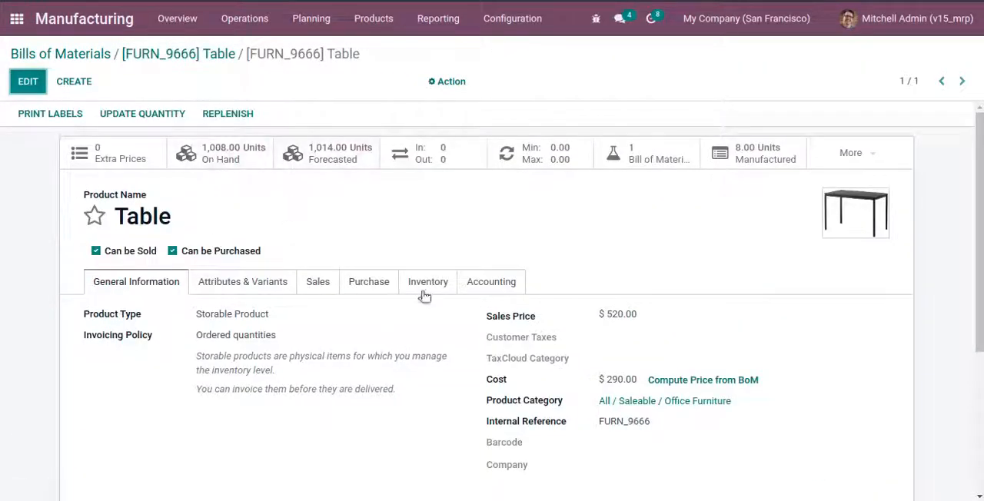
left_click(423, 286)
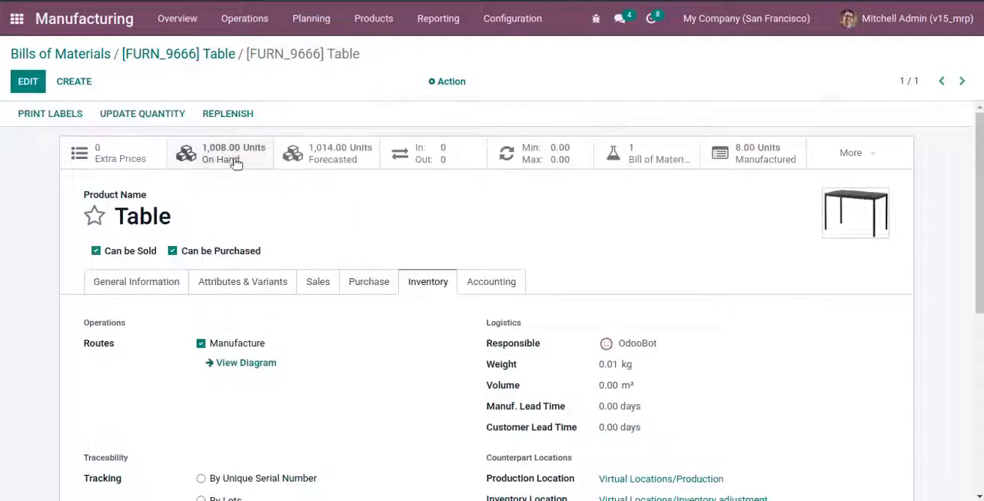
Step: Return to the Table bill of materials and review its list of components
left_click(185, 58)
scroll(174, 257, "down", 2)
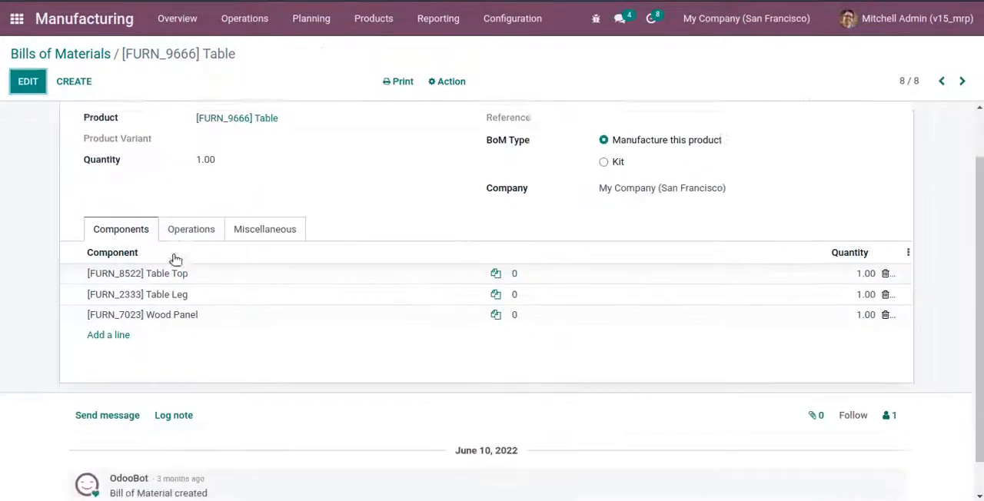
left_click(163, 258)
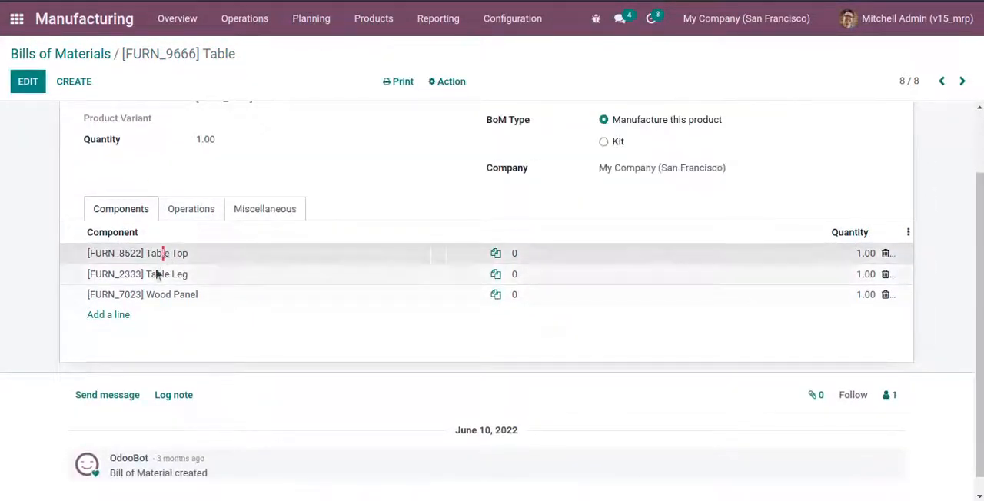
scroll(406, 209, "up", 2)
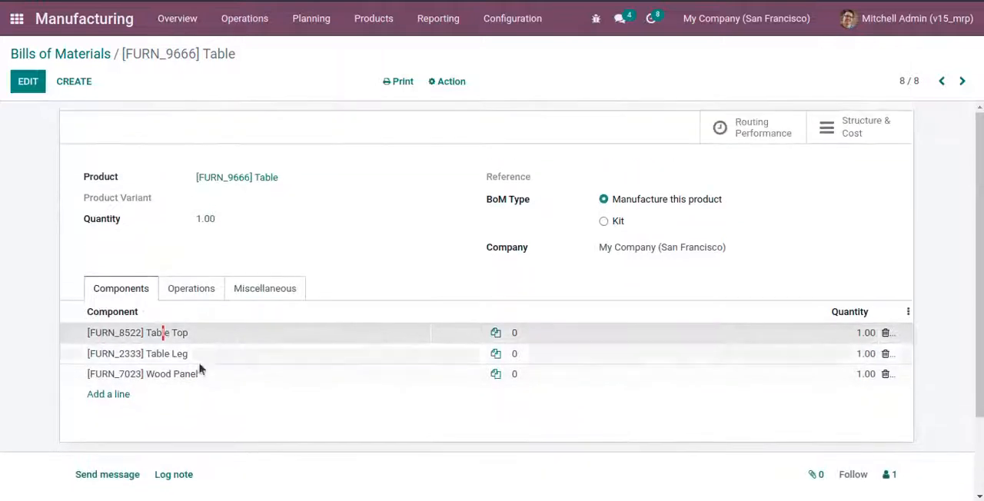
Step: Start editing the Table bill of materials and inspect the Table Top component's inventory and tracking settings
left_click(28, 82)
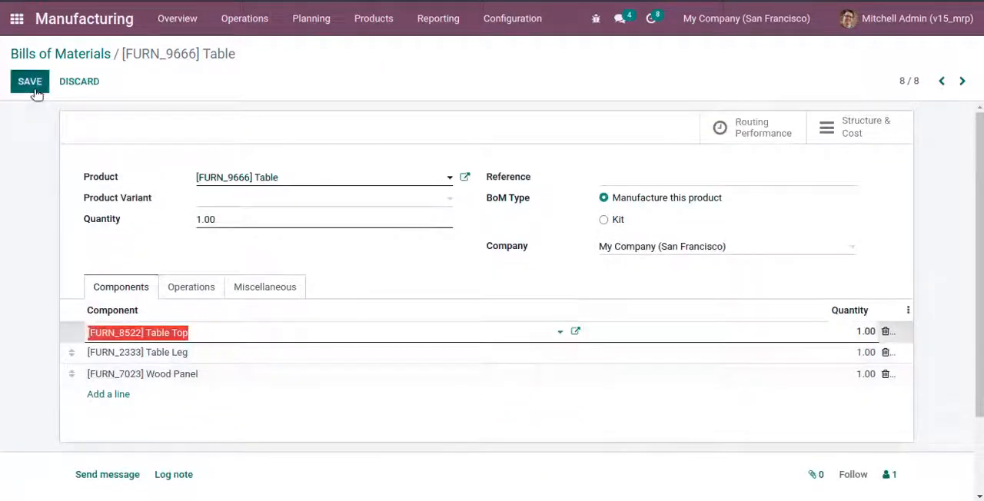
left_click(575, 333)
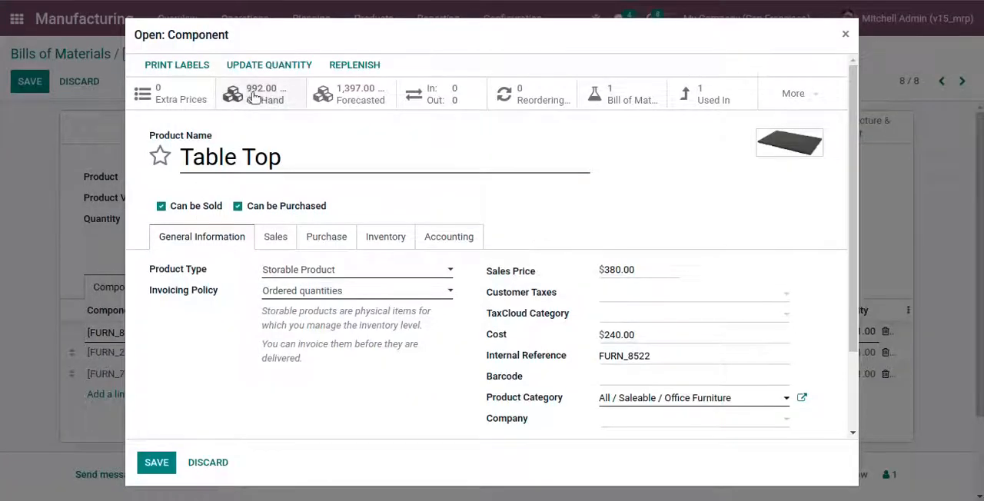
left_click(369, 240)
scroll(362, 264, "down", 2)
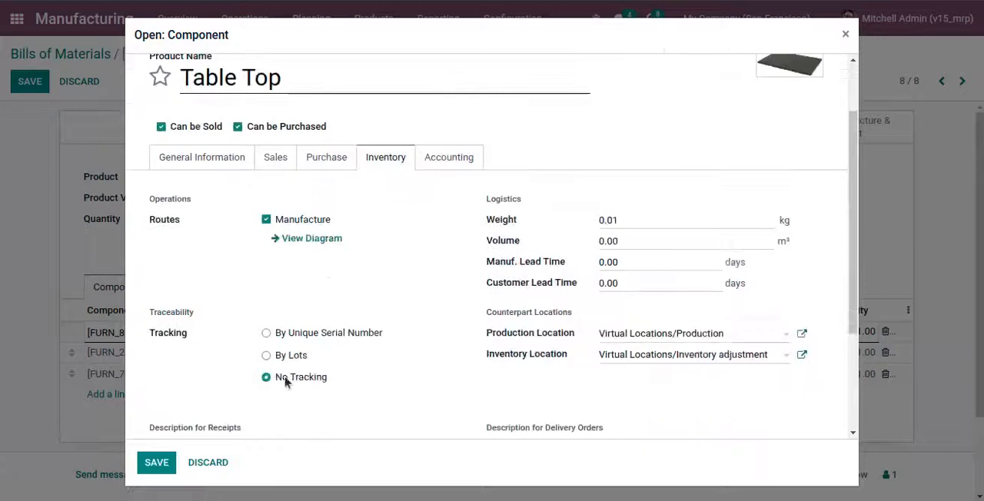
left_click(158, 467)
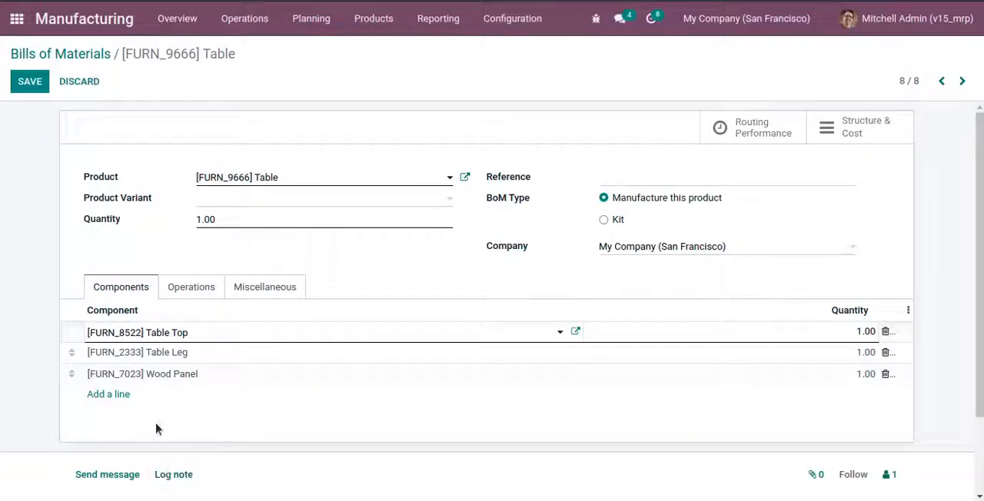
Step: Inspect the Table Leg component's inventory and tracking settings, and return to the bill of materials
left_click(181, 353)
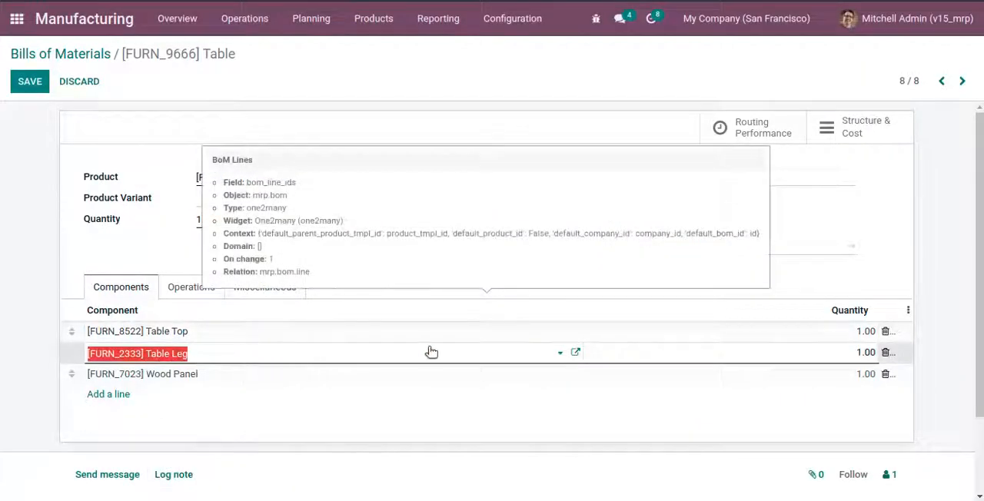
left_click(576, 354)
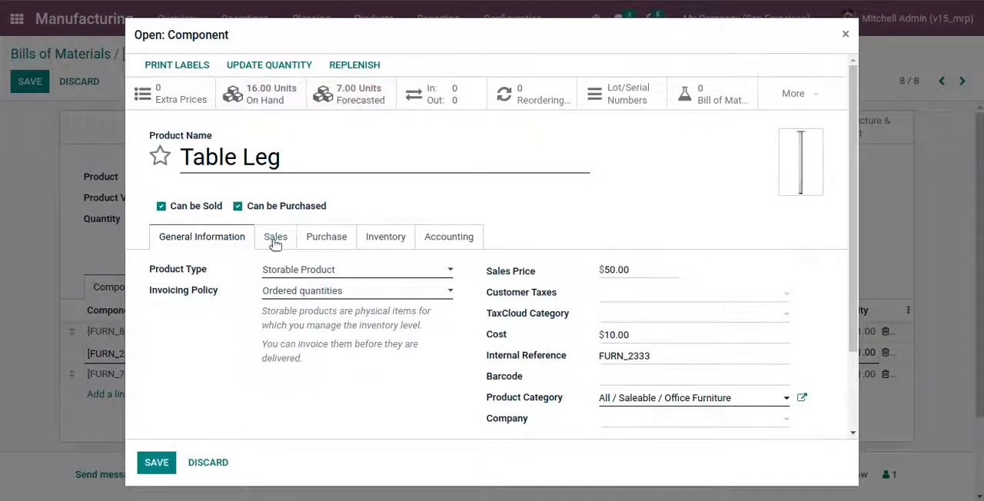
left_click(390, 250)
scroll(239, 307, "down", 3)
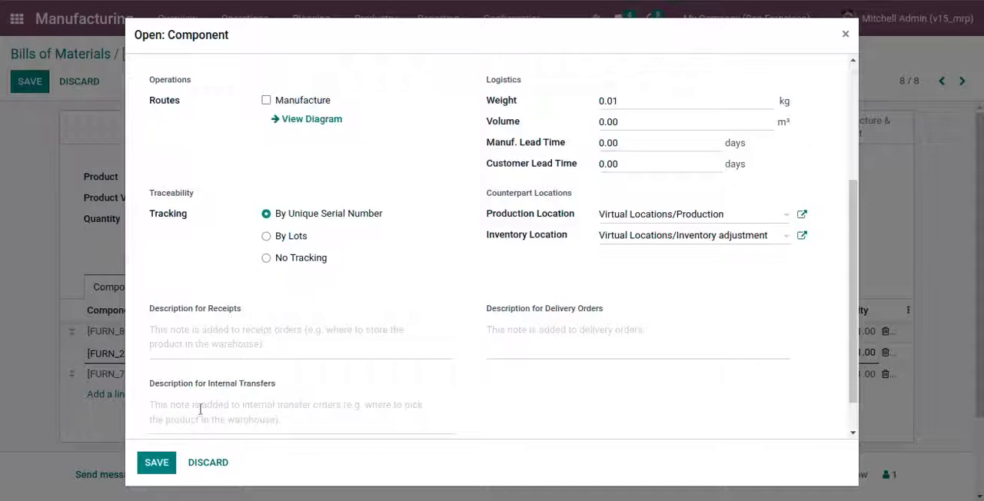
left_click(157, 462)
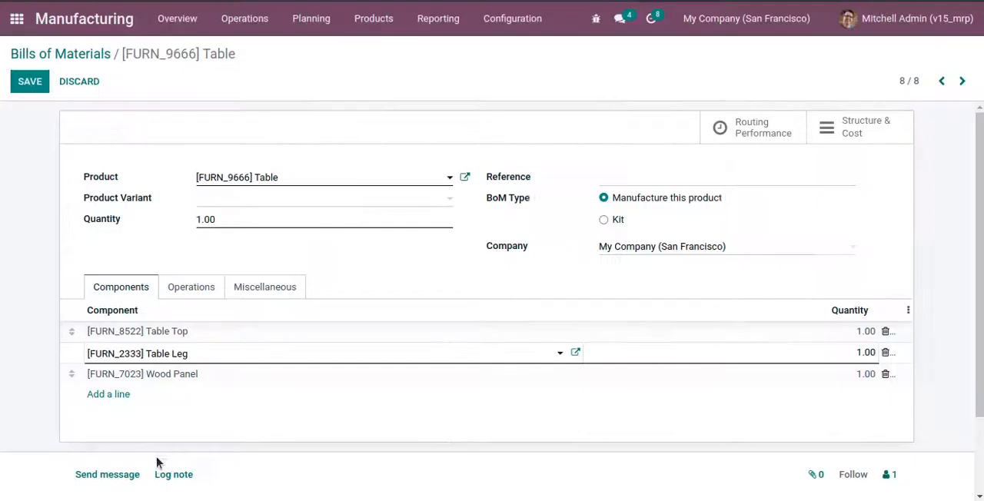
Step: Inspect the Wood Panel component's inventory and tracking settings, and return to the bill of materials
left_click(164, 376)
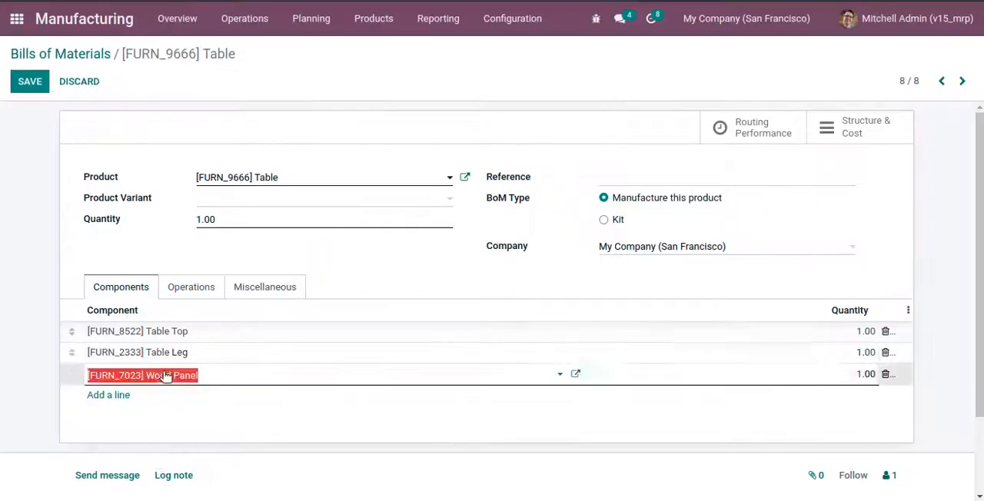
left_click(575, 375)
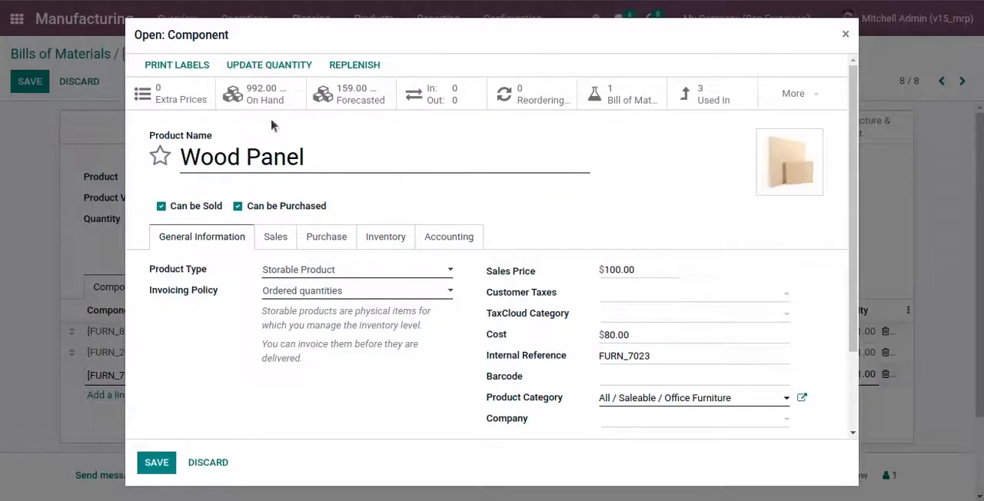
left_click(385, 243)
scroll(373, 301, "down", 2)
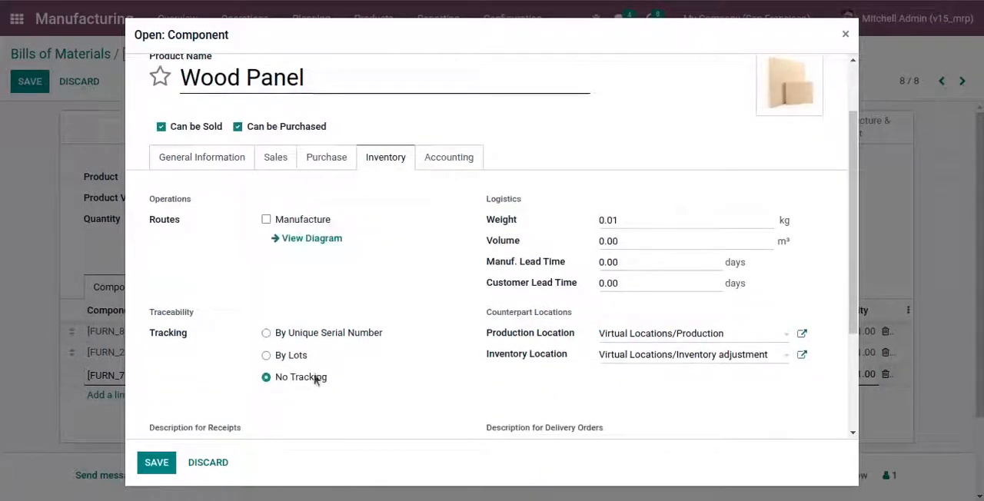
left_click(152, 465)
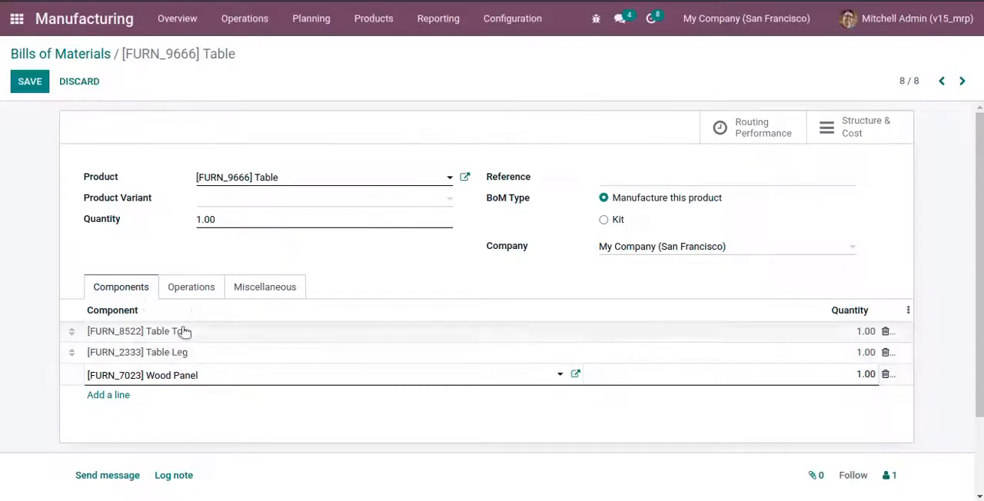
Step: Save the Table bill of materials and review its list of operations
left_click(30, 81)
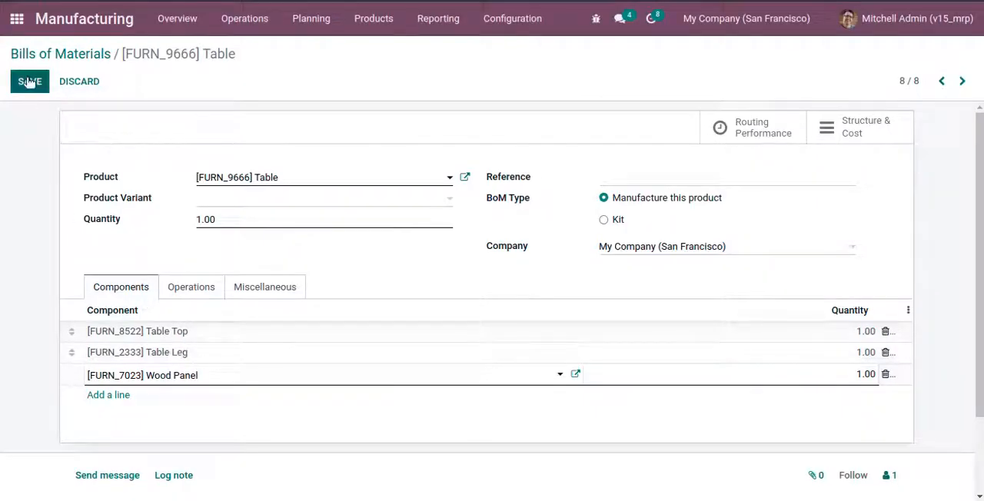
left_click(188, 289)
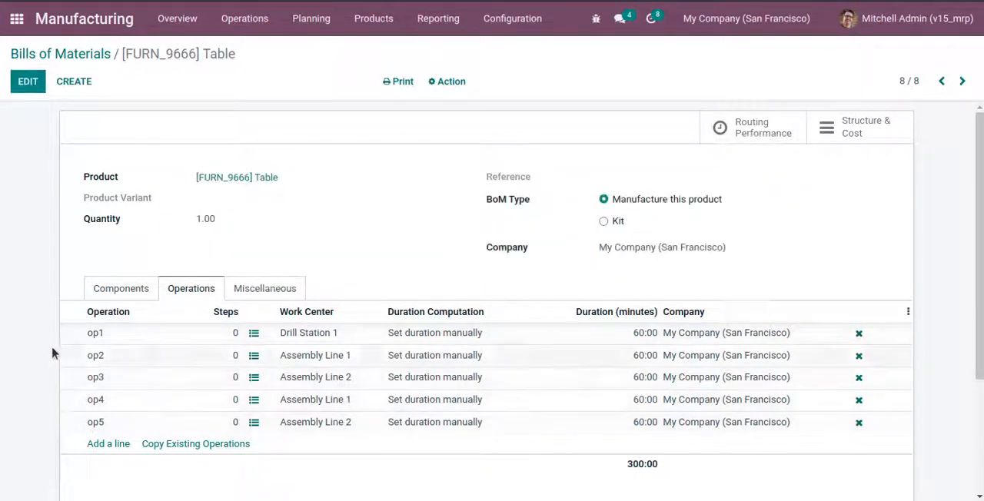
Step: Switch to the text editor, highlight the note "Create Manufacturing Orders." and return to Manufacturing
key("alt+Tab")
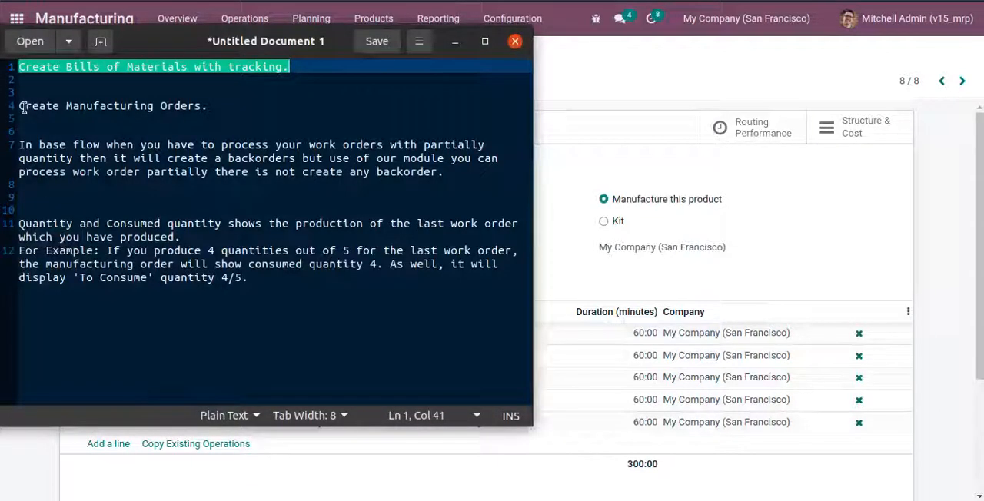
left_click_drag(20, 106, 228, 109)
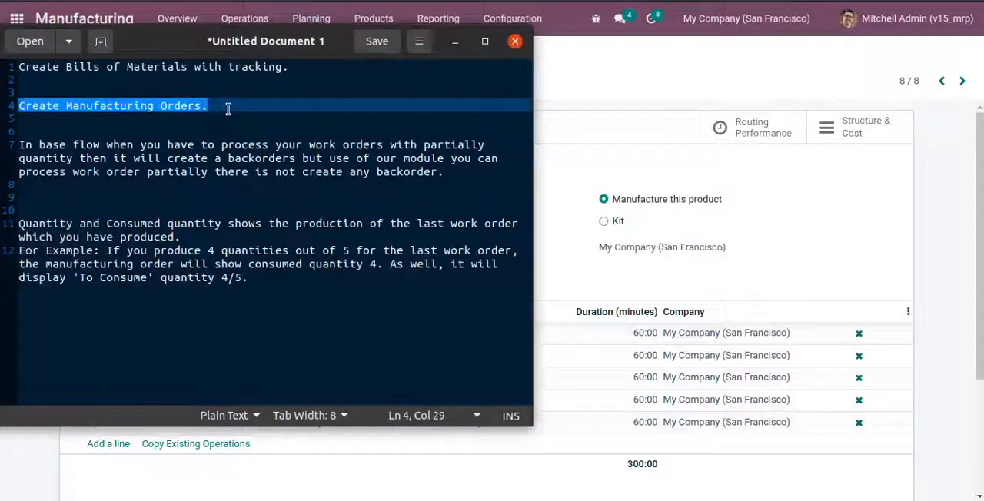
left_click(636, 182)
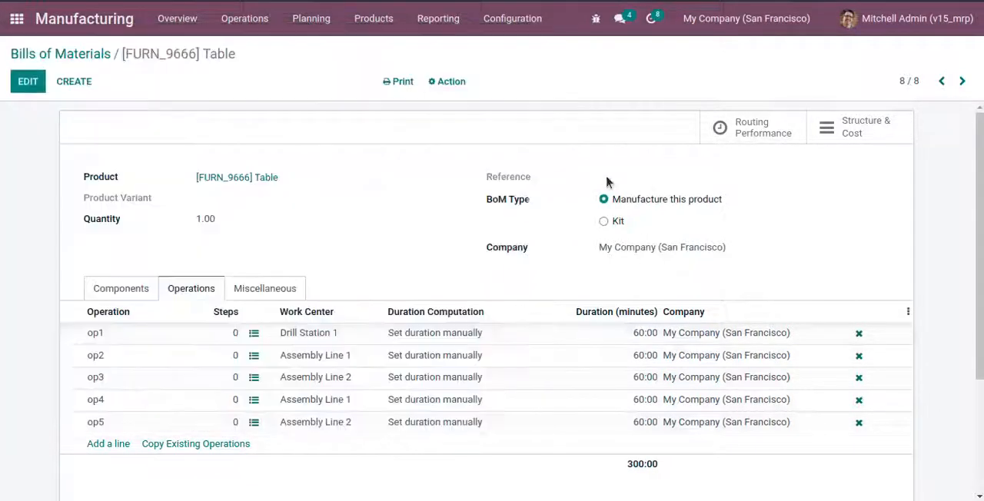
Step: Open the Manufacturing Orders list and create a new order for the product [FURN_9666] Table
left_click(243, 21)
left_click(250, 60)
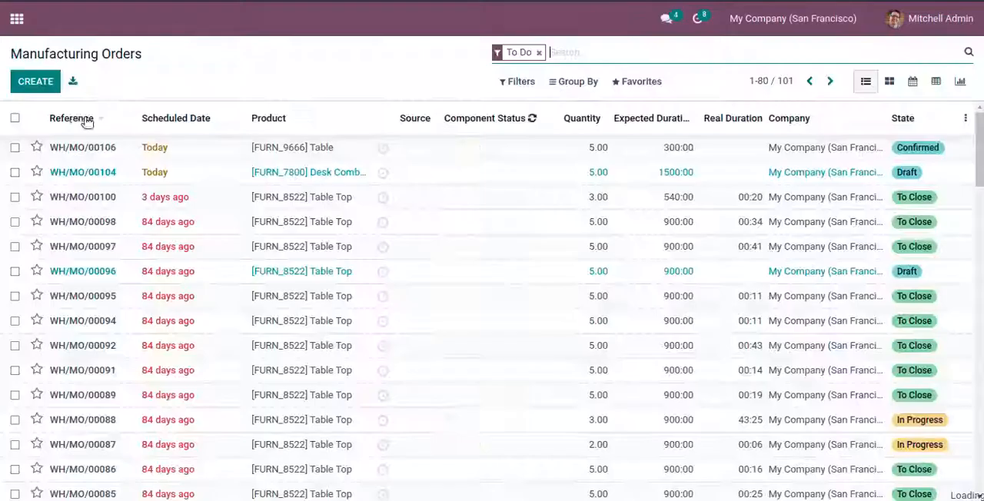
left_click(35, 83)
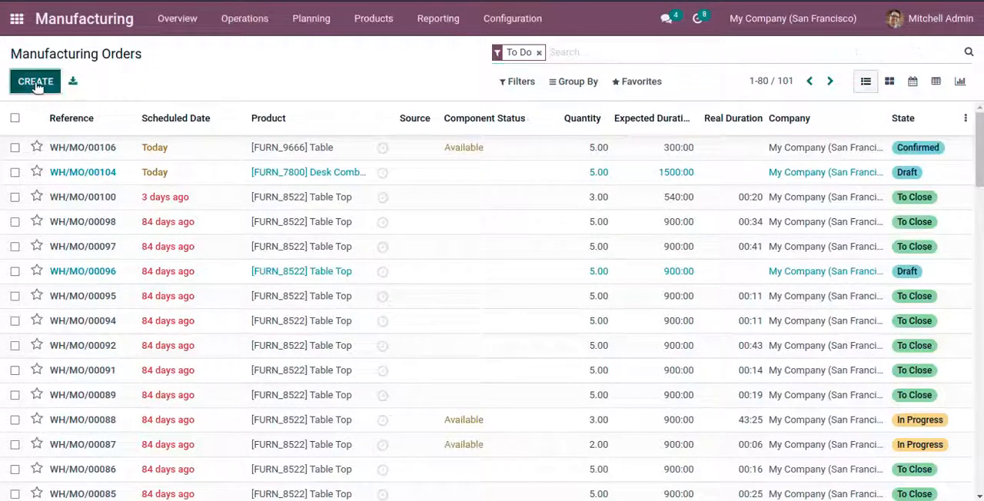
left_click(237, 214)
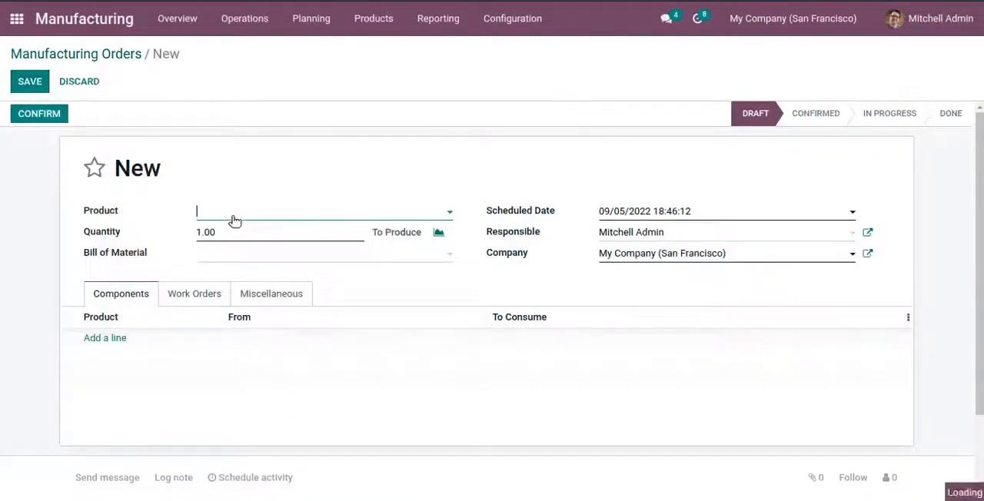
type("table")
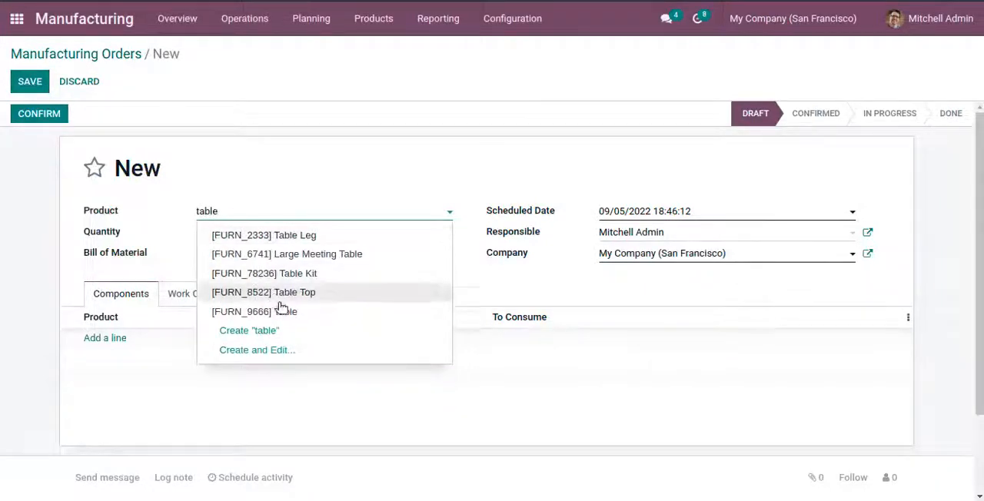
left_click(265, 313)
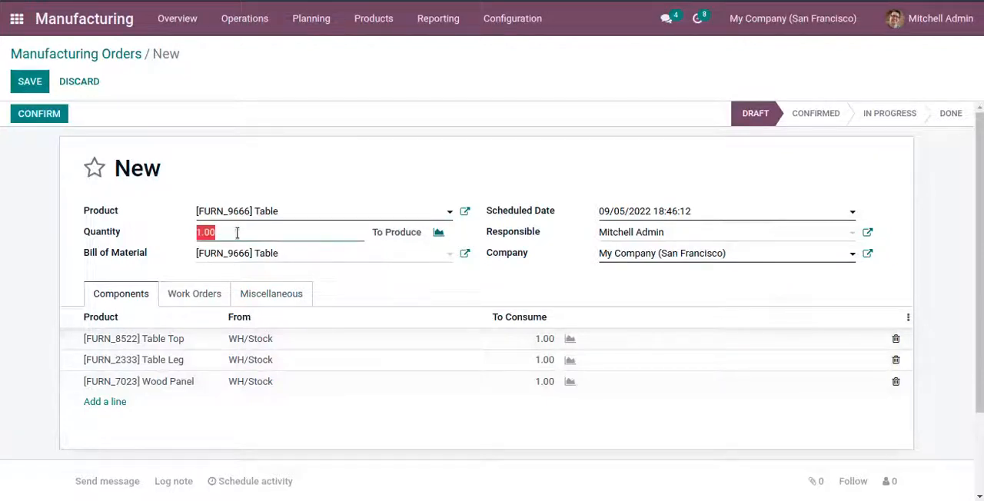
Step: Try order quantities of 2, 3 and 4 to compare component consumption, and set the final quantity to 5
type("2")
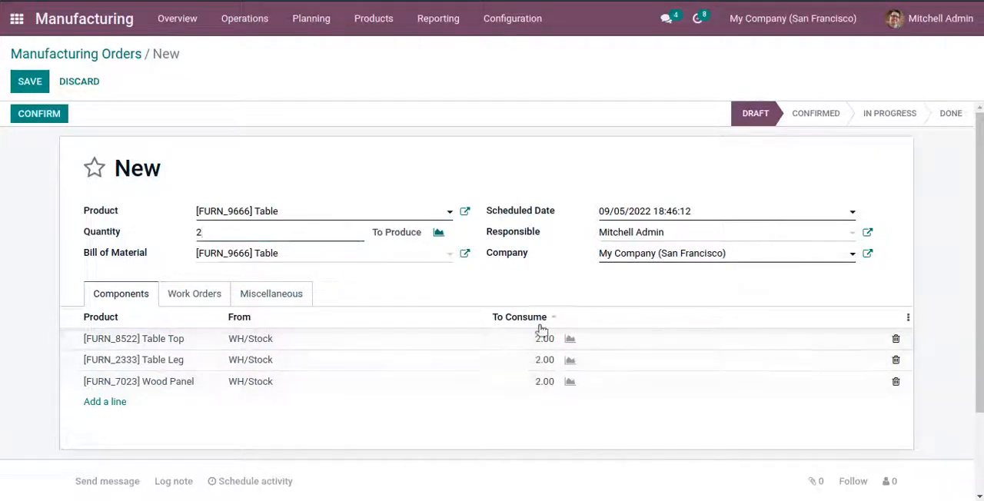
left_click(238, 235)
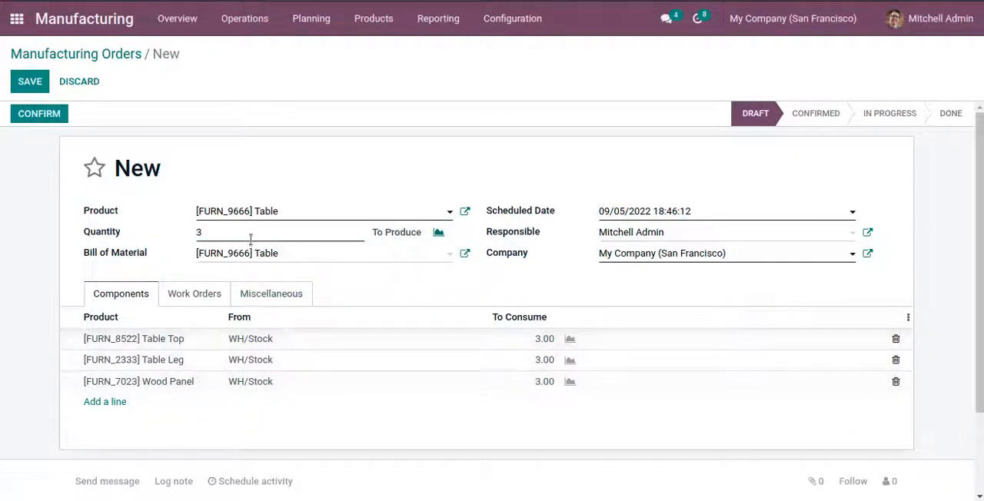
left_click(246, 232)
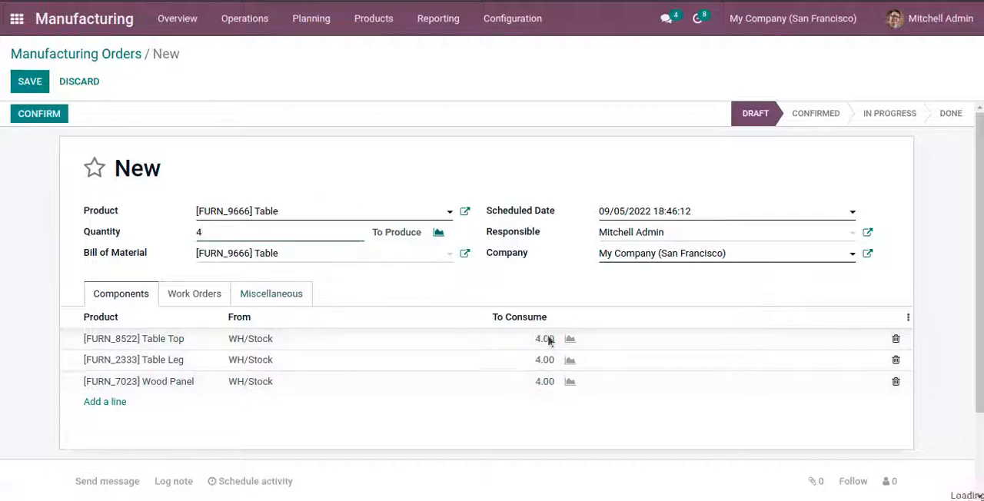
double_click(268, 233)
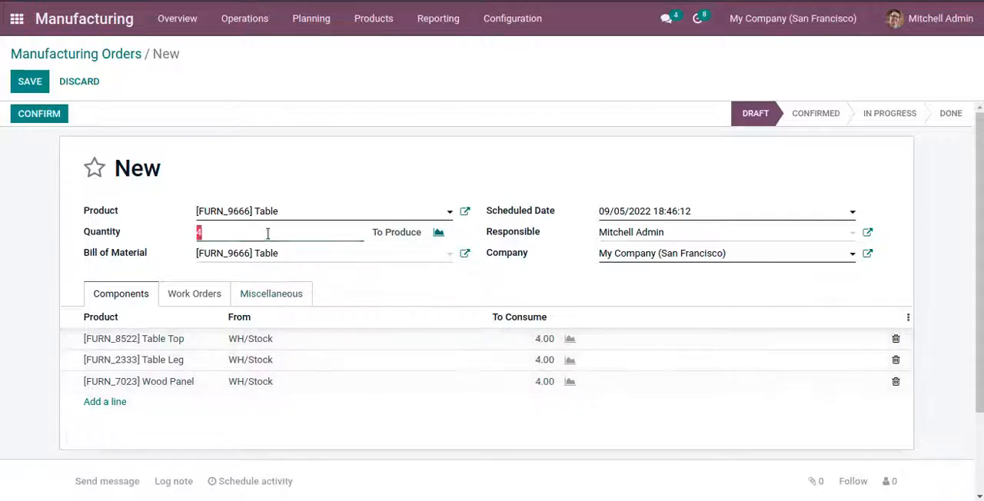
type("5")
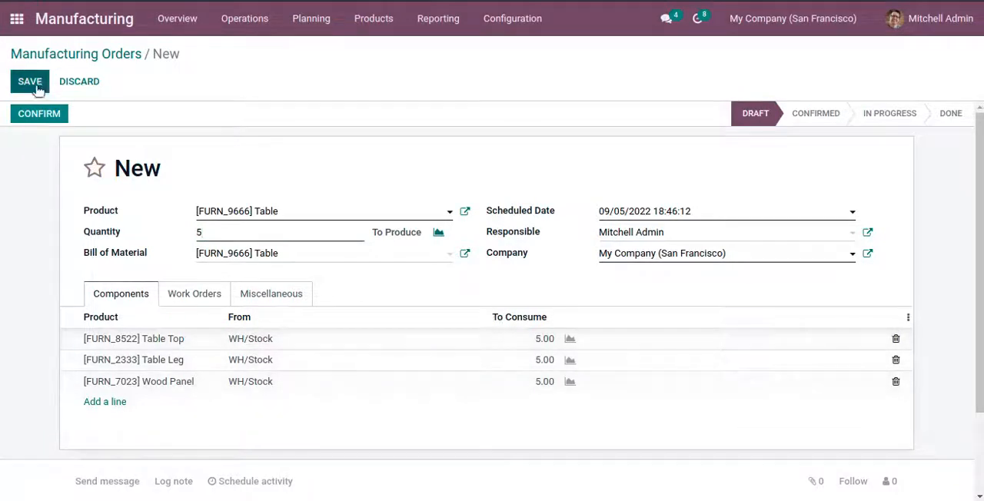
Step: Review the new order's work orders and components, and save the manufacturing order
left_click(191, 304)
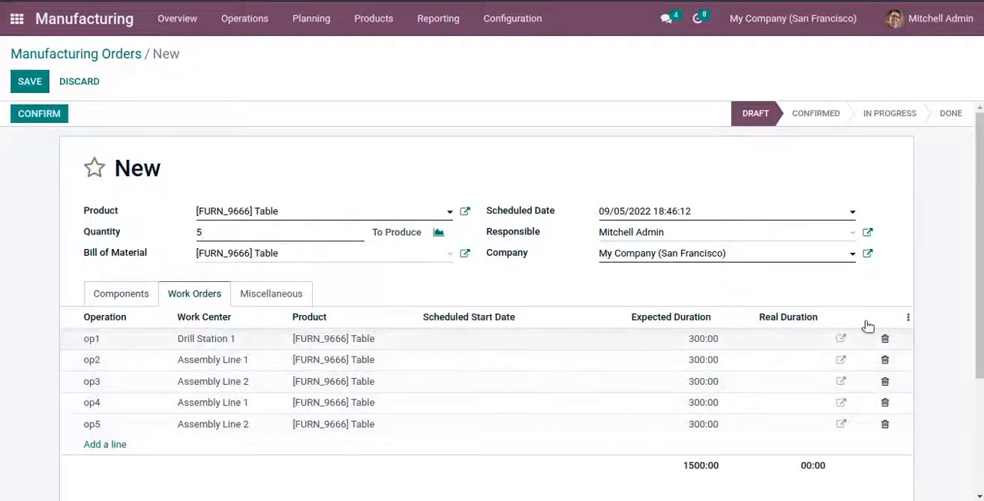
left_click(105, 296)
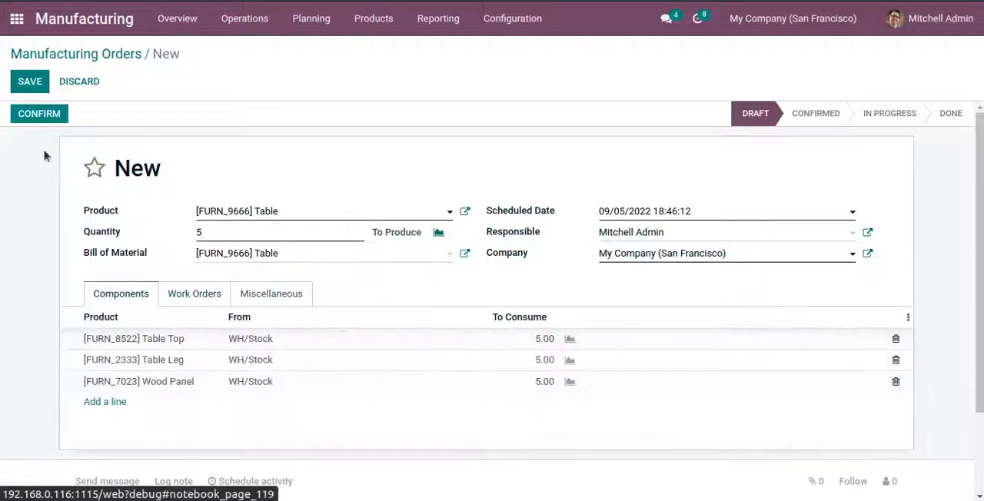
left_click(28, 82)
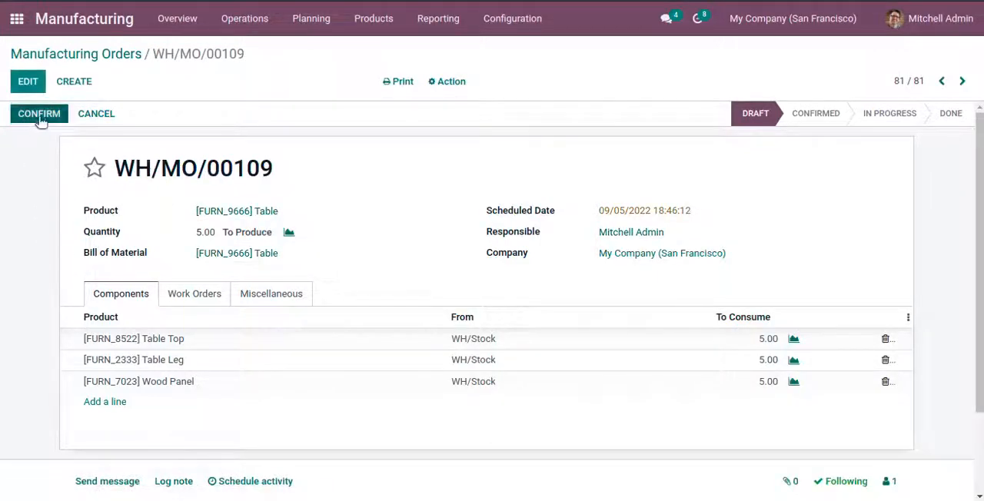
left_click(193, 298)
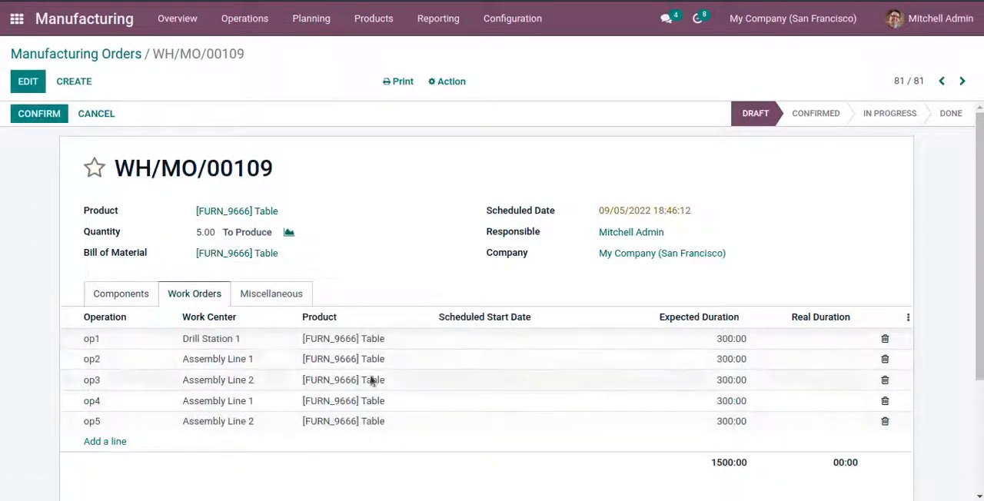
left_click(119, 295)
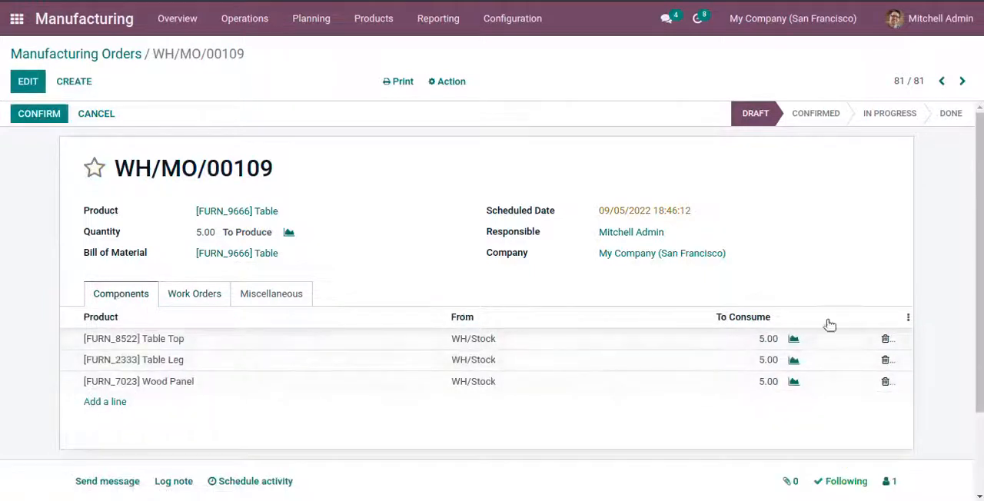
Step: Confirm the Table manufacturing order and check its work orders and components
left_click(40, 114)
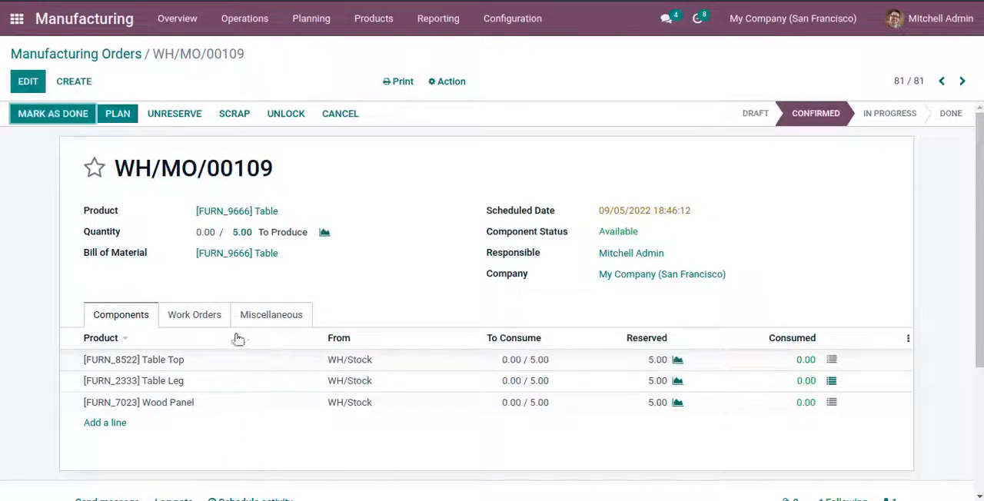
left_click(172, 321)
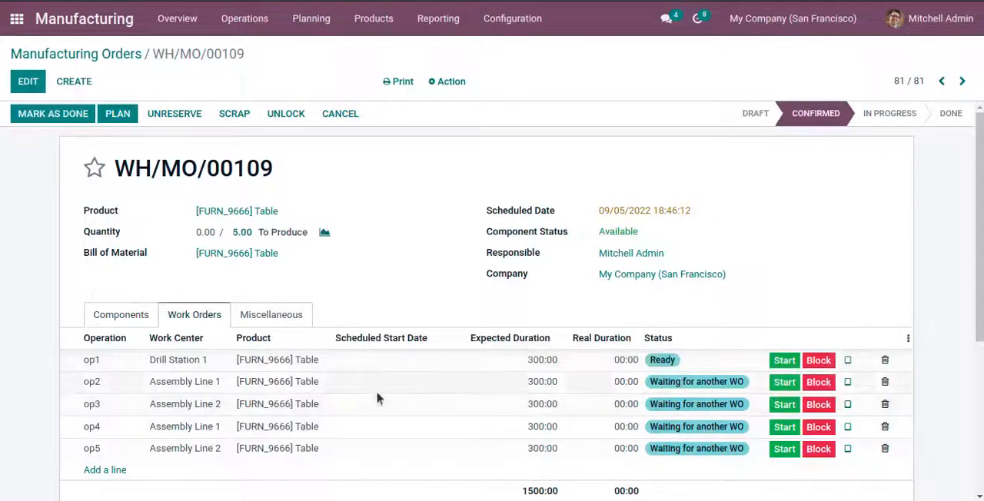
left_click(117, 320)
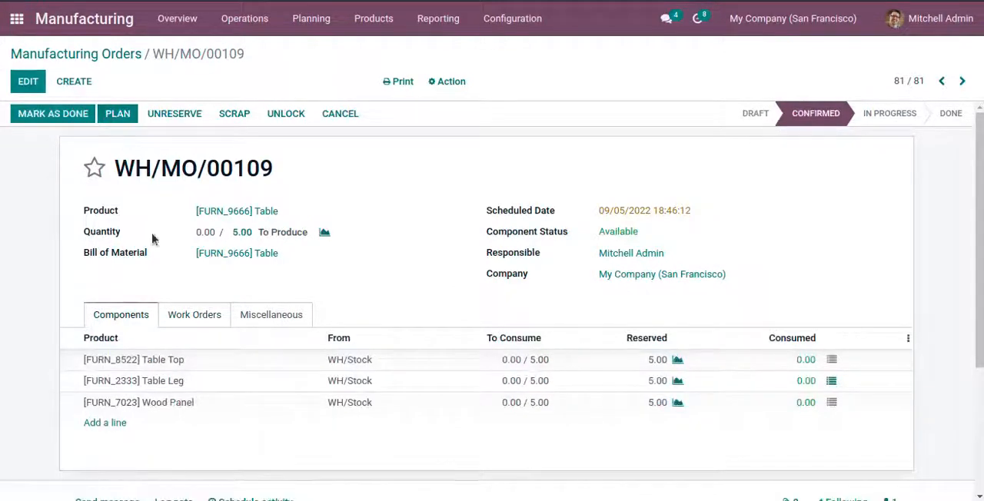
Step: Plan the manufacturing order and review its work orders and the detailed operations of Table Top, Table Leg and Wood Panel
left_click(117, 113)
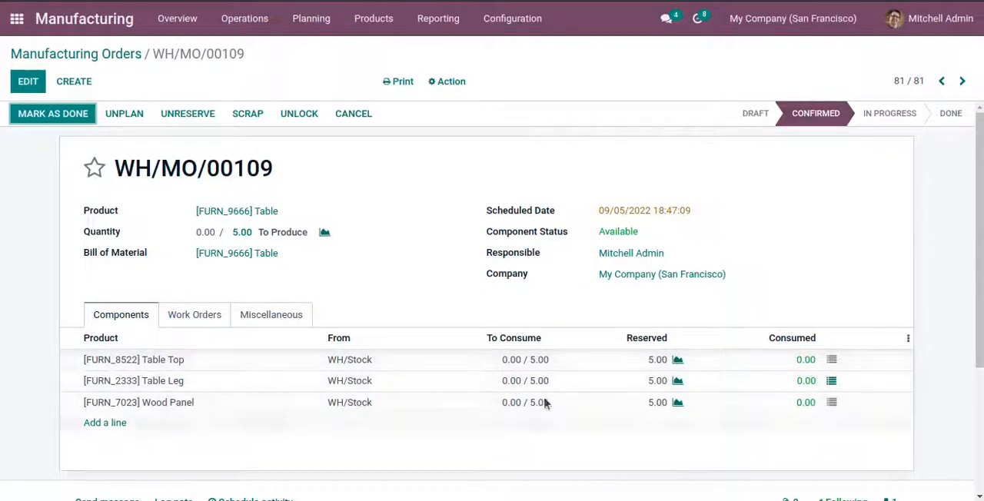
left_click(831, 359)
left_click(844, 34)
left_click(831, 381)
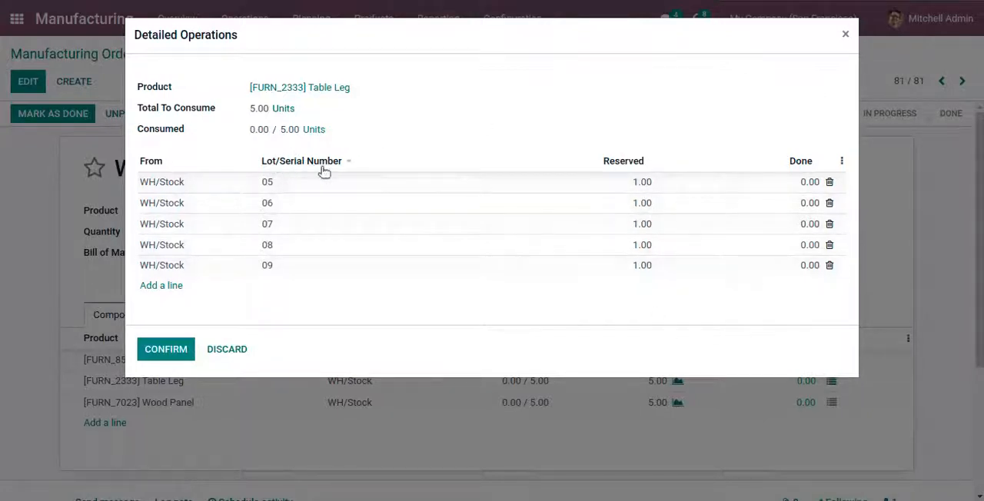
left_click(157, 351)
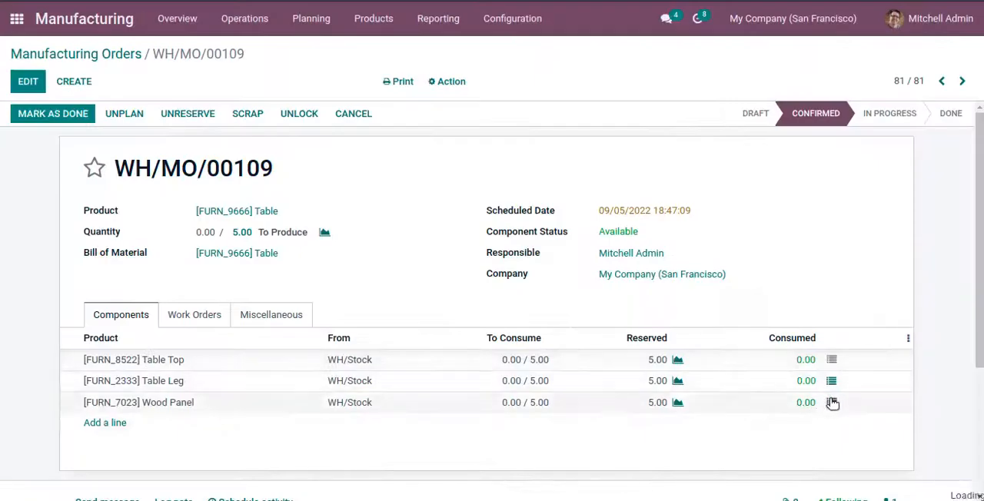
left_click(831, 402)
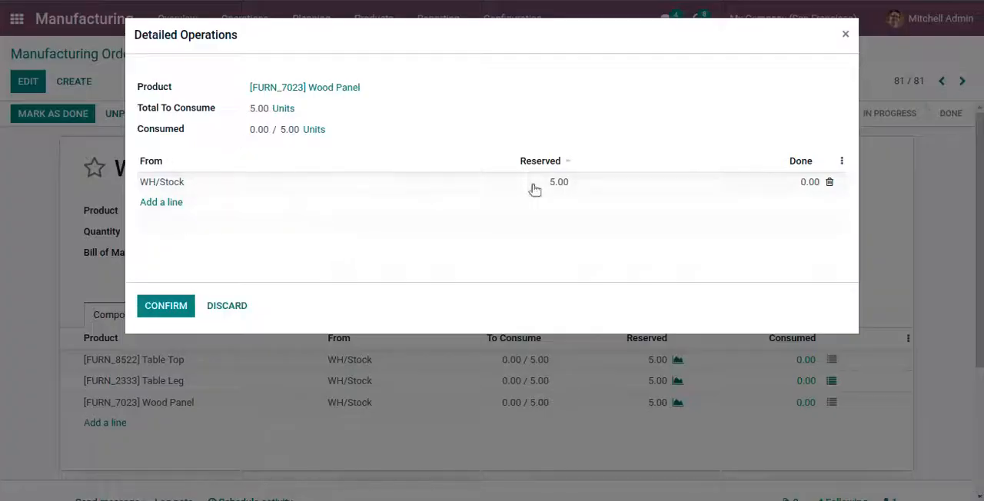
left_click(842, 36)
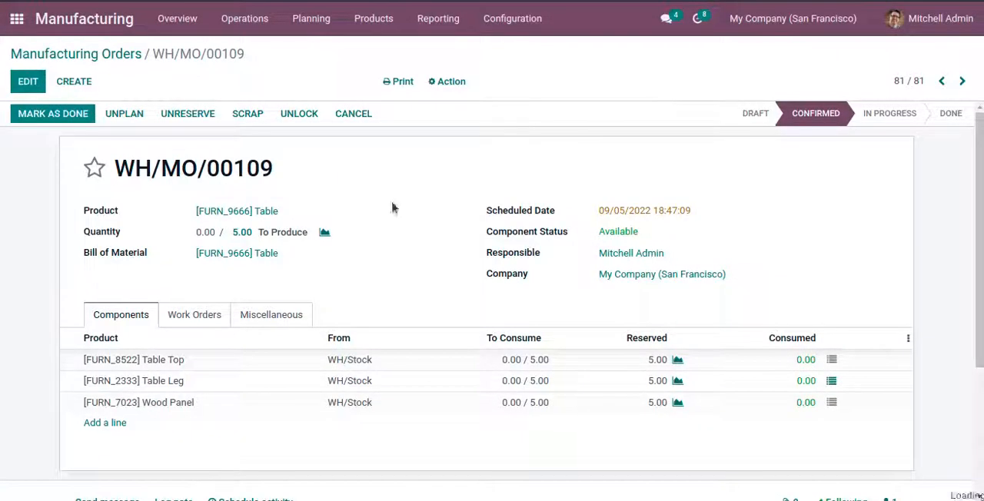
left_click(201, 317)
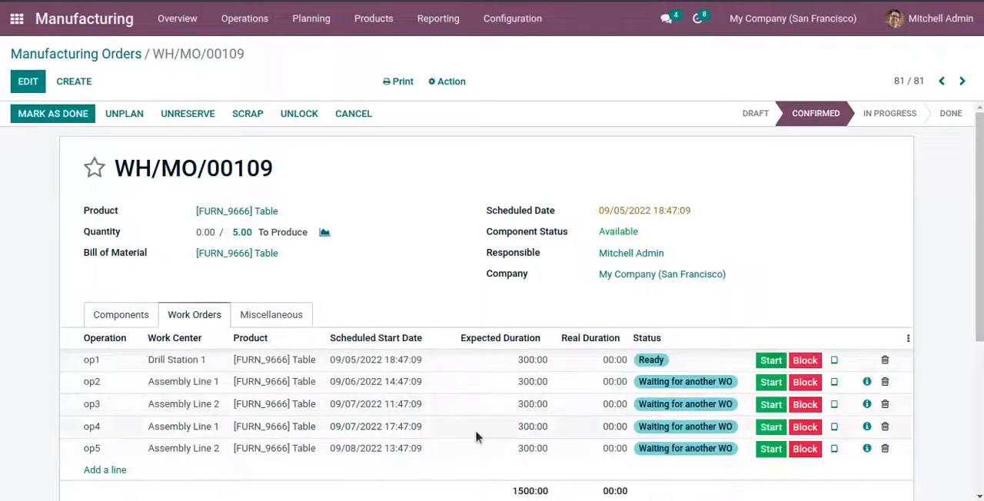
Step: Switch to the text editor notes and highlight the paragraph on processing work orders partially without a backorder
left_click(0, 242)
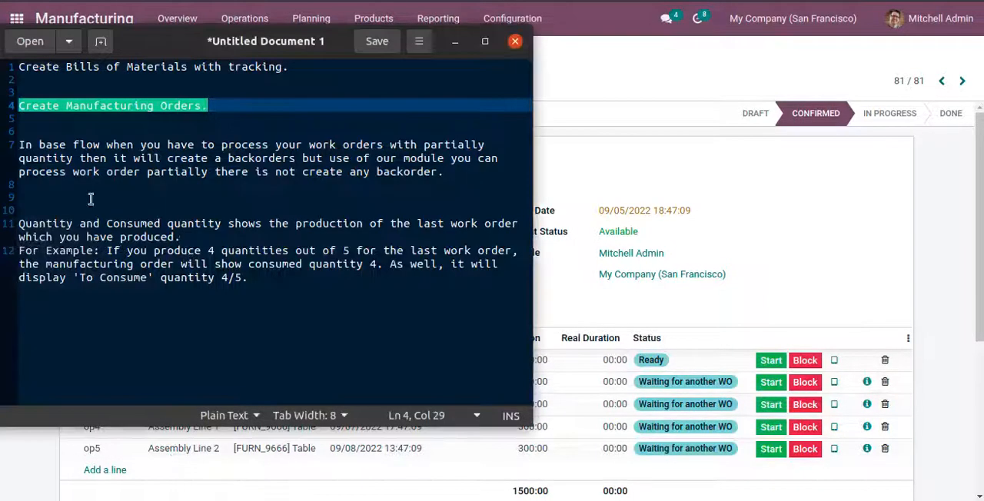
left_click_drag(17, 145, 486, 144)
left_click_drag(16, 162, 484, 162)
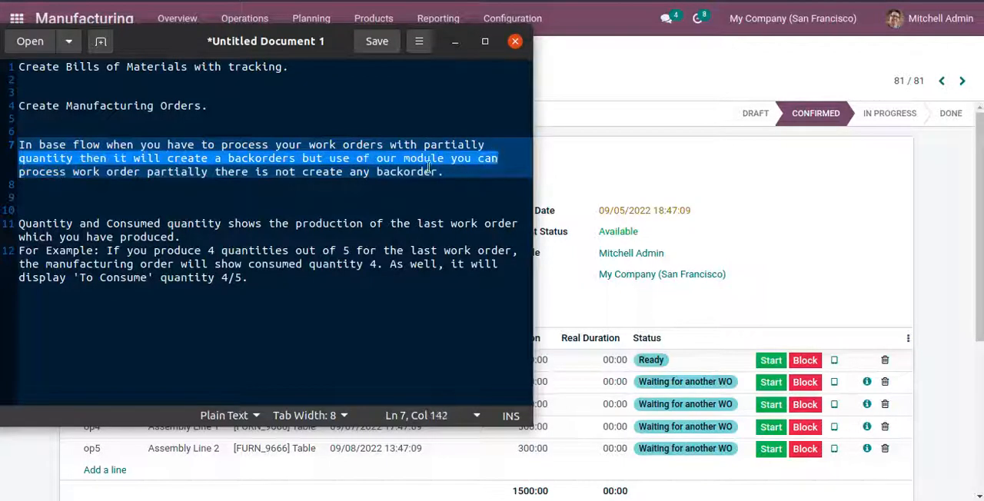
left_click_drag(20, 175, 451, 173)
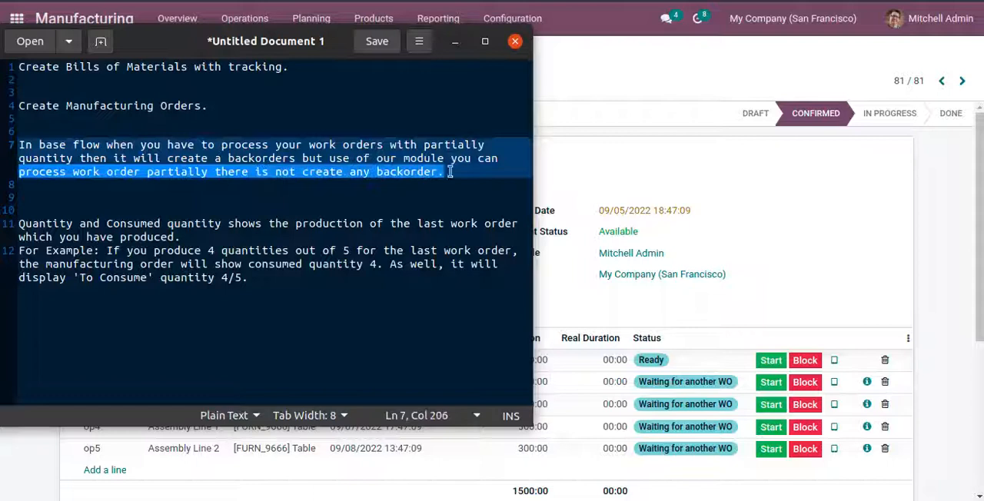
left_click(405, 195)
left_click_drag(255, 173, 444, 172)
left_click(276, 192)
left_click_drag(256, 172, 449, 174)
left_click(793, 182)
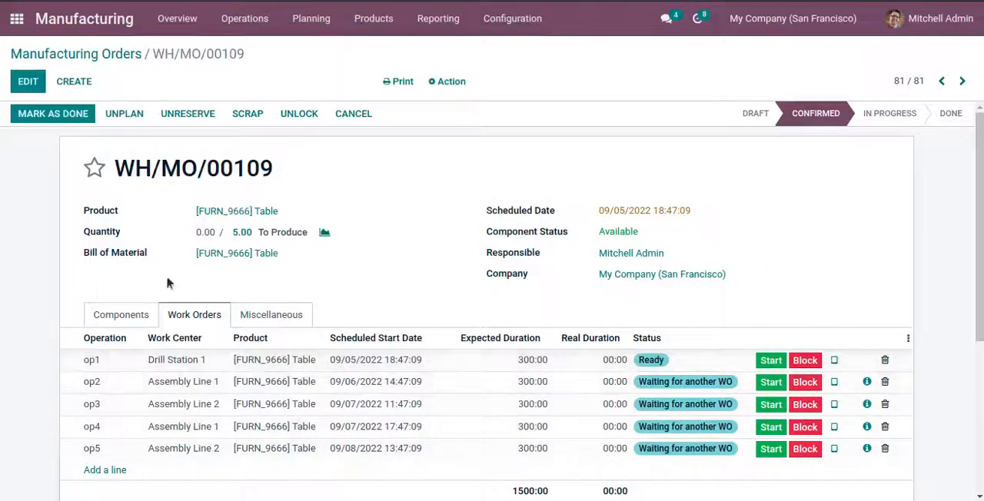
Step: Record production of 1 table in the tablet view of work order op1 and return to the manufacturing order
left_click(101, 322)
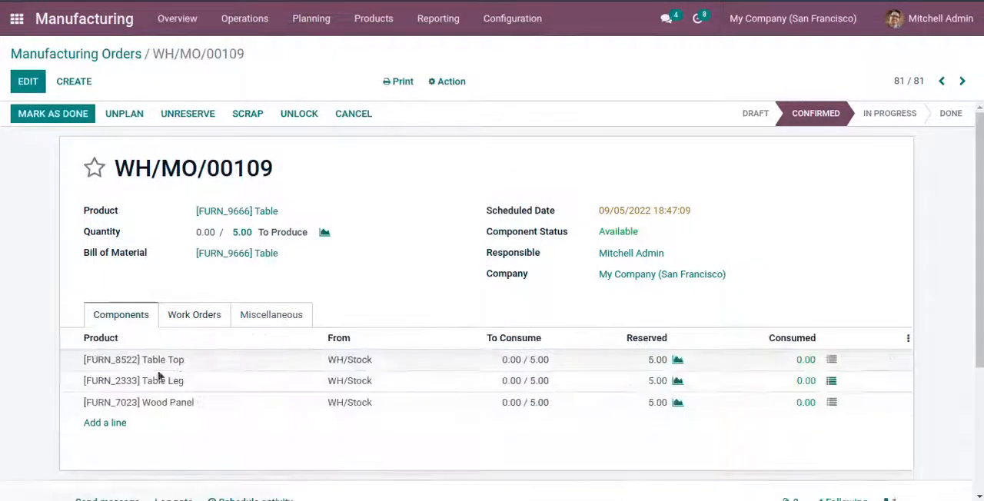
left_click(194, 316)
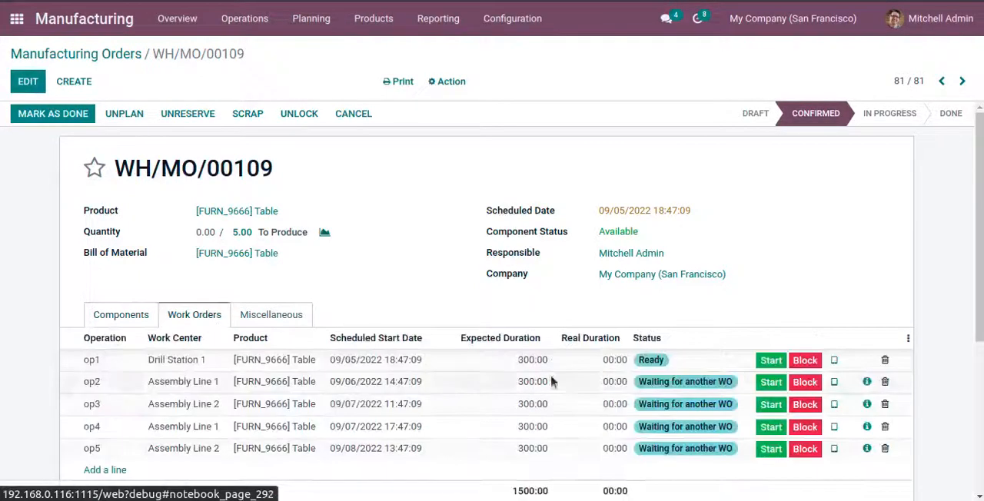
scroll(593, 435, "down", 1)
left_click(834, 321)
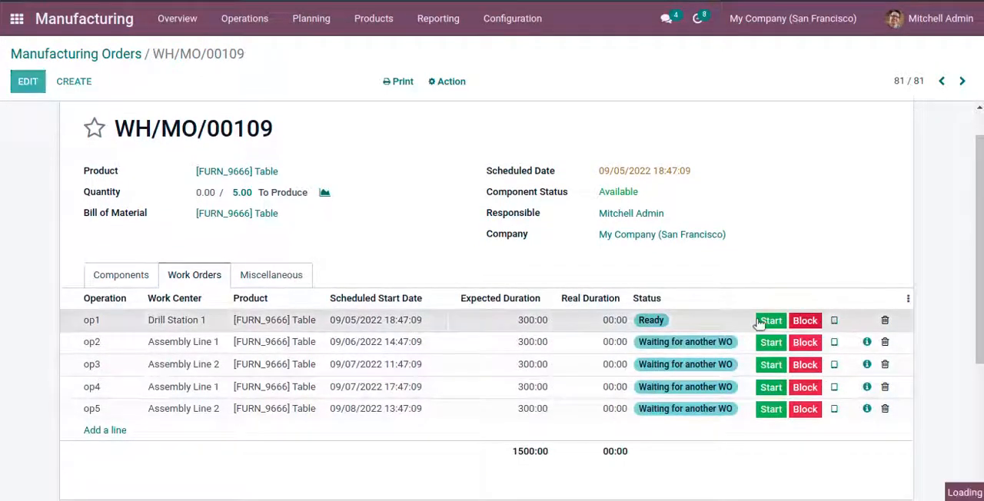
left_click(250, 17)
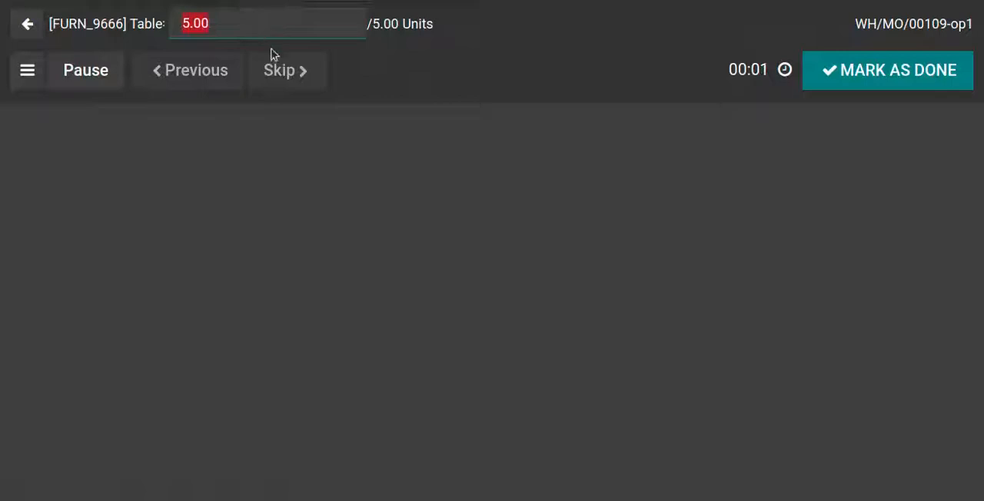
type("1")
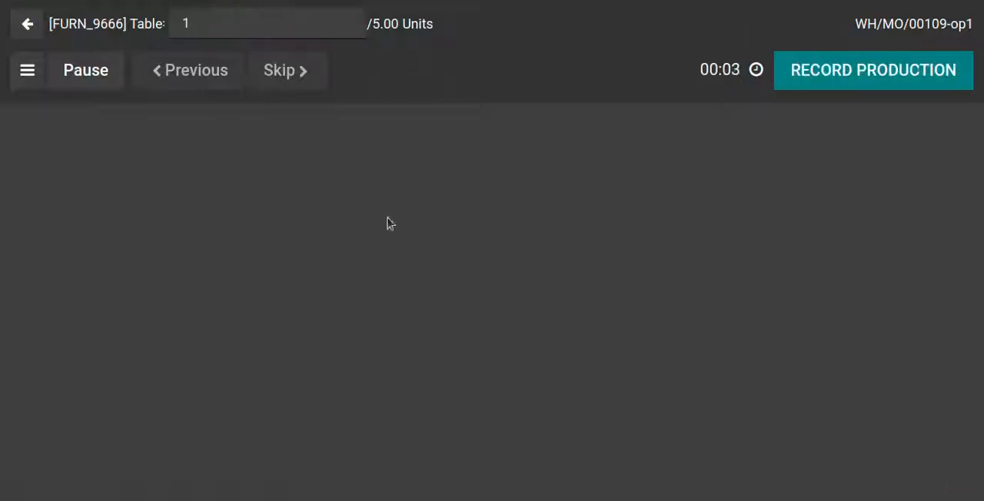
left_click(828, 71)
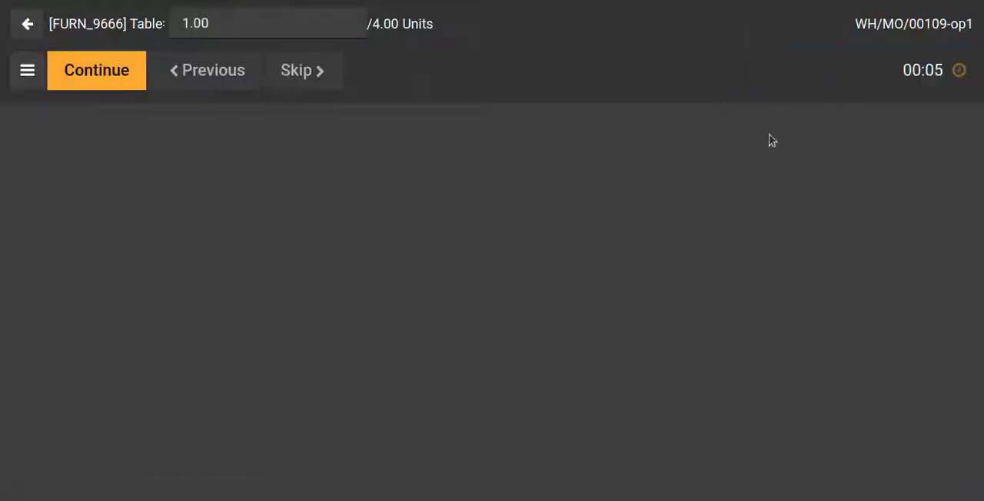
left_click(29, 24)
Step: Record production of 2 tables in the tablet view of work order op2 and return to the manufacturing order
left_click(835, 377)
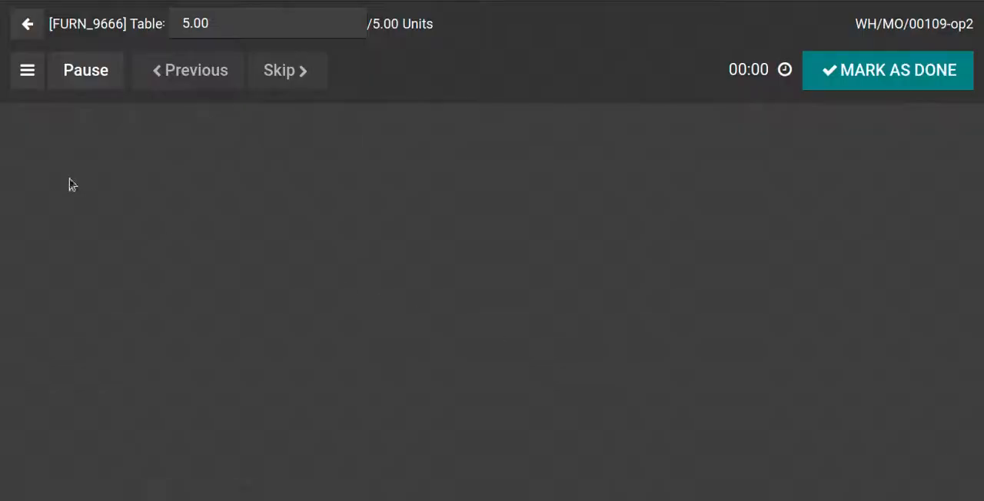
left_click(261, 21)
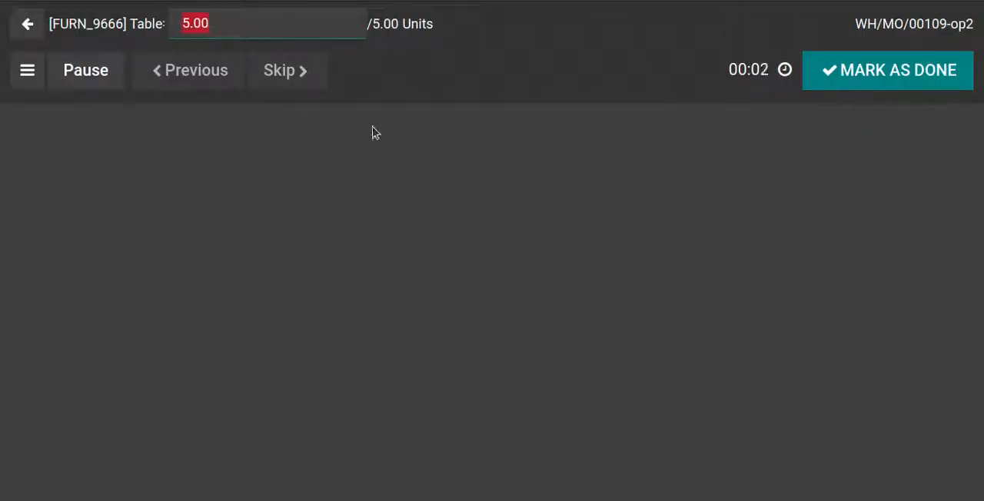
type("2")
left_click(819, 79)
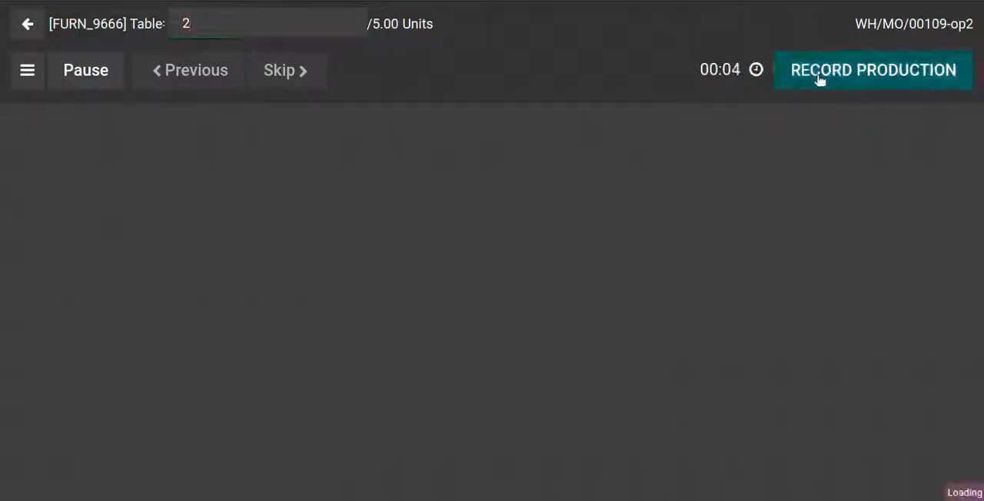
left_click(32, 27)
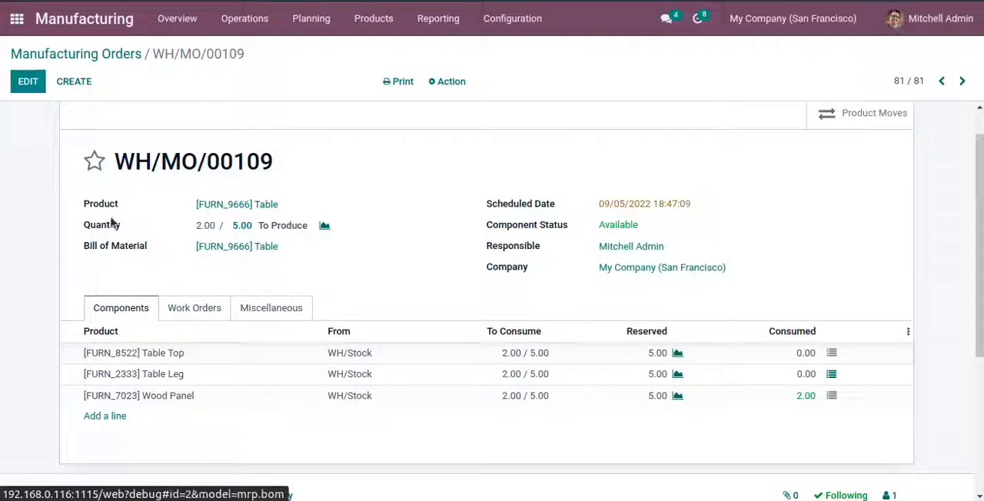
Step: Record production of 3 tables in the tablet view of work order op3 and check the manufacturing order's work orders
left_click(196, 310)
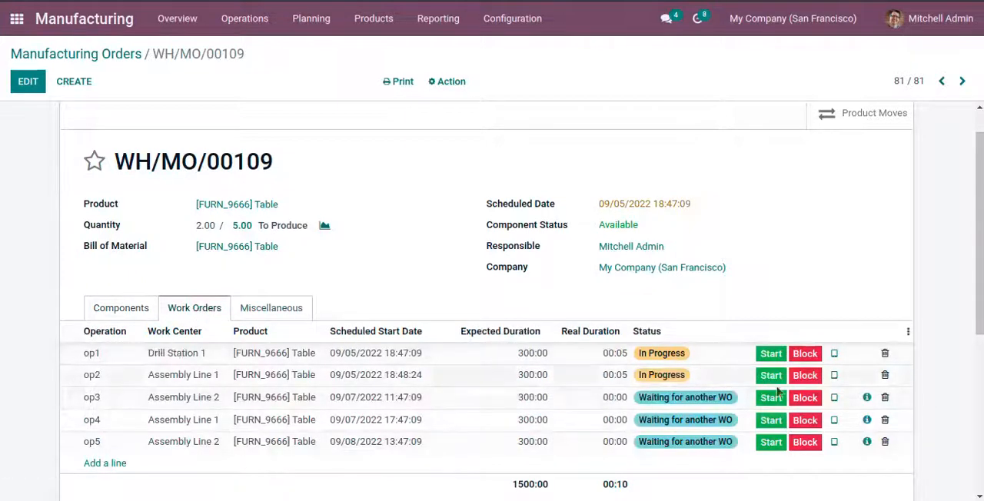
left_click(834, 397)
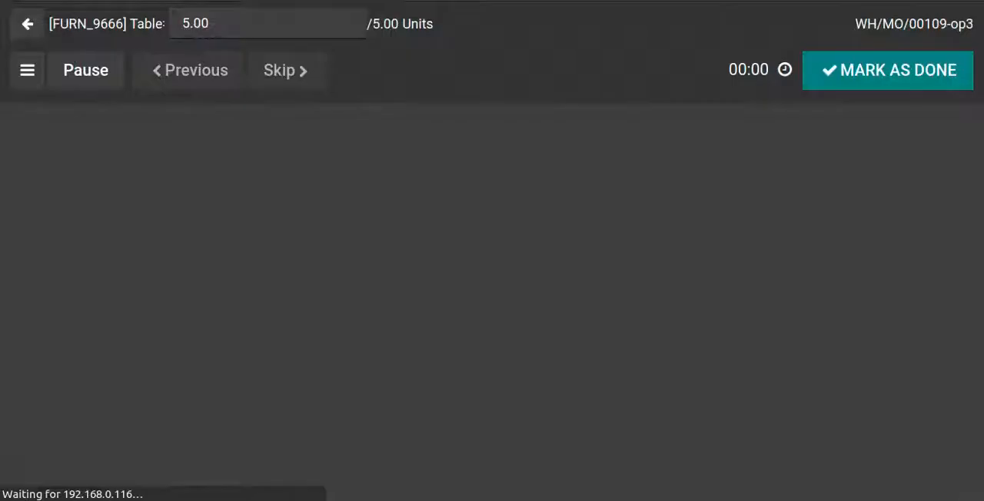
left_click(250, 34)
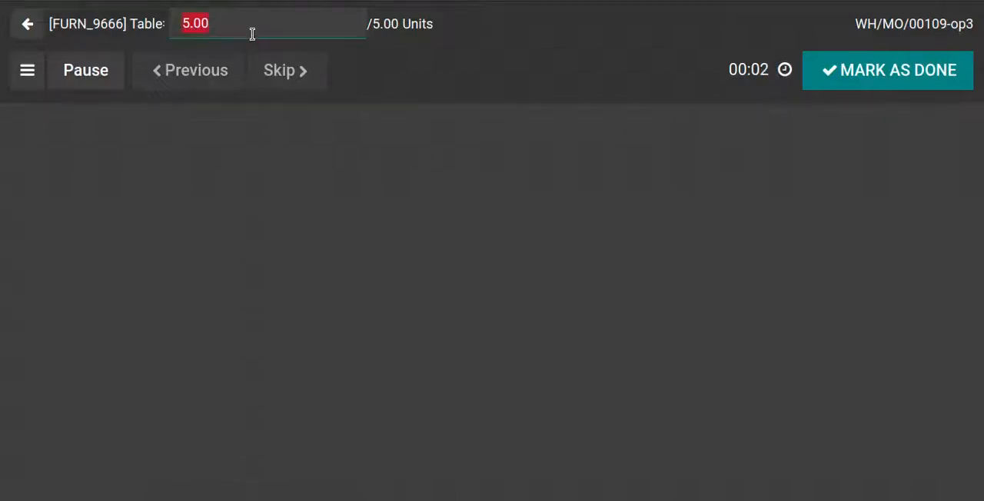
type("3")
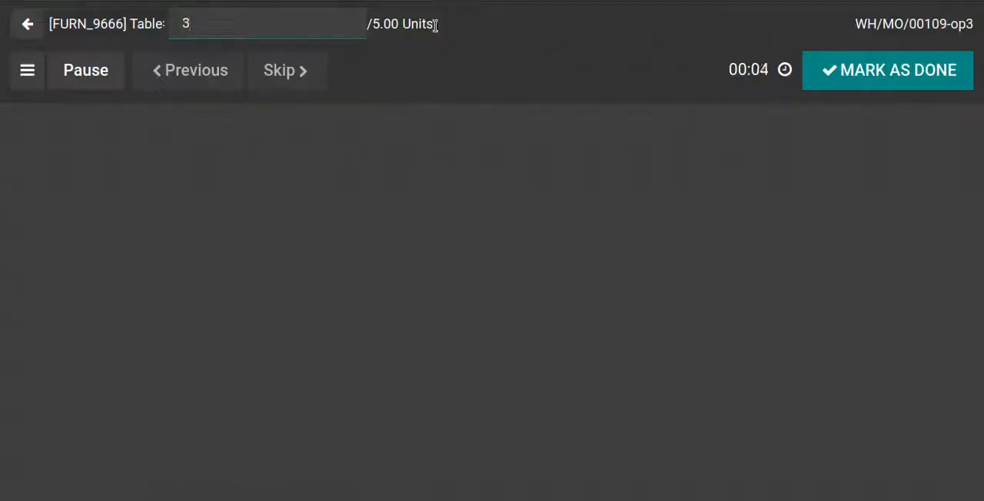
left_click(855, 78)
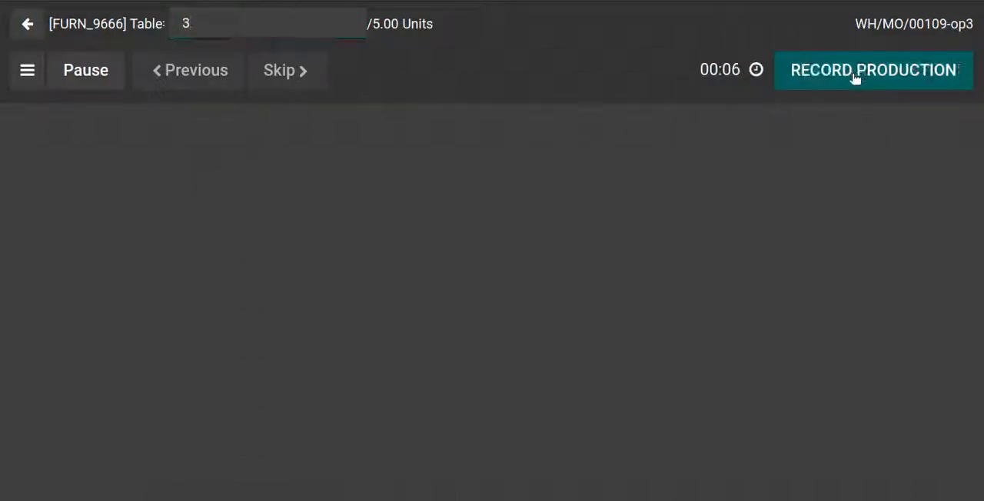
left_click(827, 83)
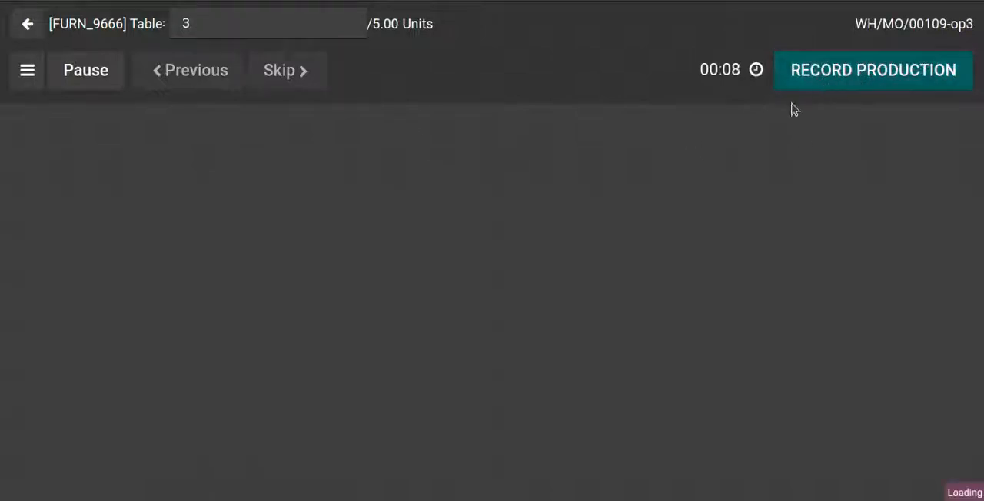
left_click(27, 31)
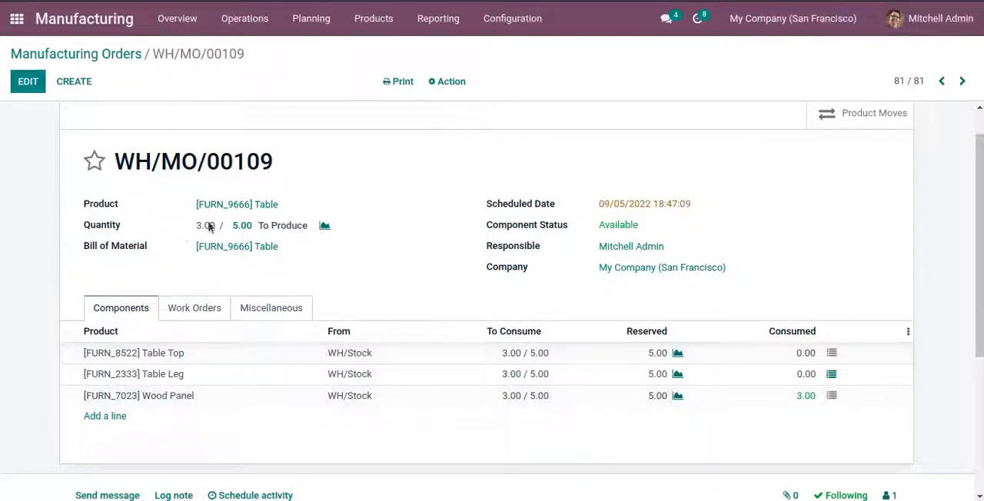
left_click(203, 307)
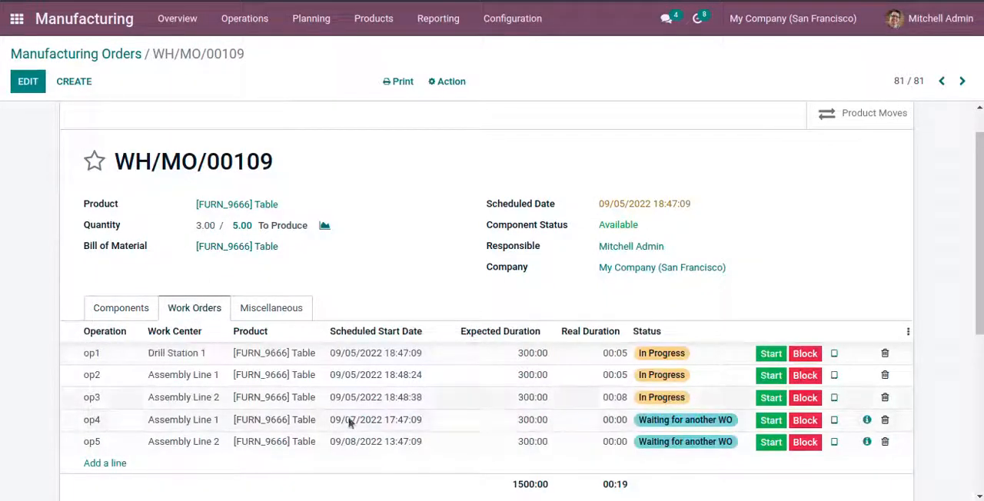
Step: Highlight the text editor notes on quantity and consumed quantity following the last work order, and compare them with the order's components and work orders
left_click(23, 245)
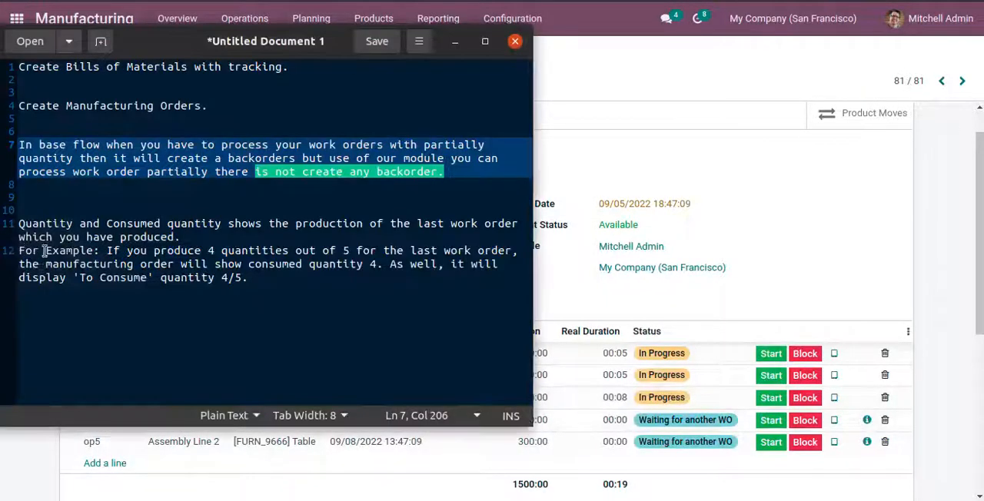
left_click_drag(22, 227, 519, 227)
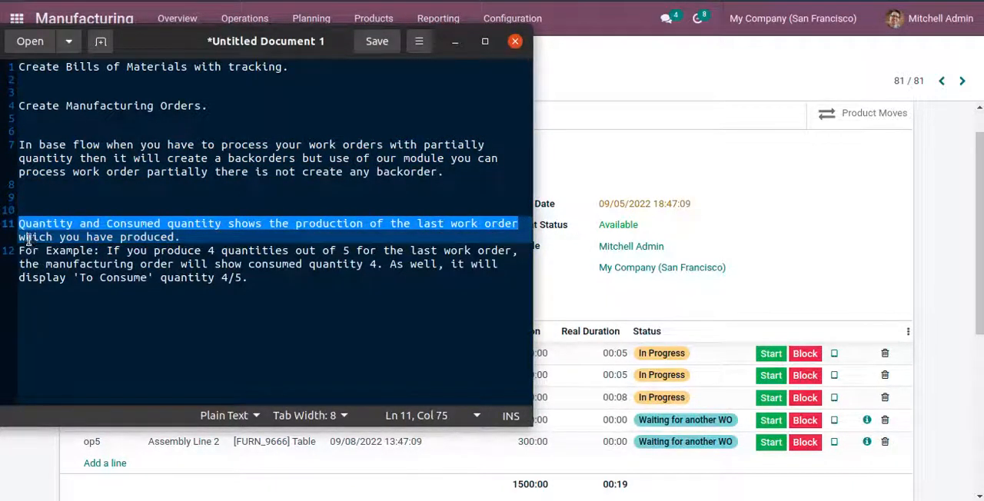
left_click_drag(23, 238, 182, 238)
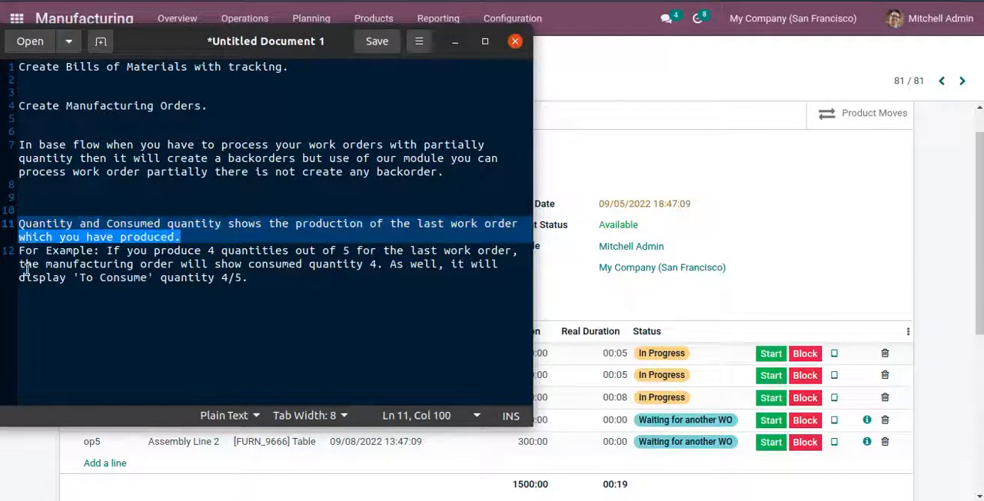
left_click_drag(20, 256, 515, 253)
left_click_drag(21, 267, 498, 265)
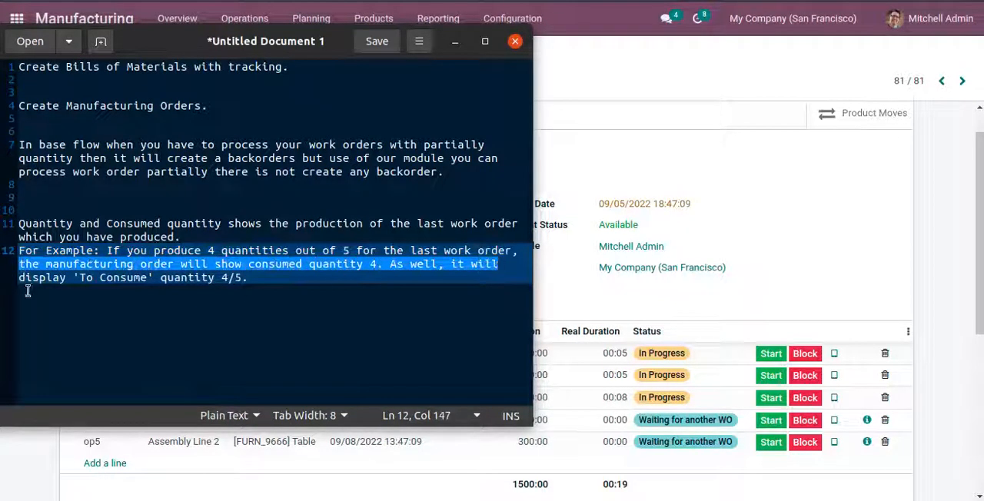
left_click_drag(23, 285, 244, 277)
left_click(562, 300)
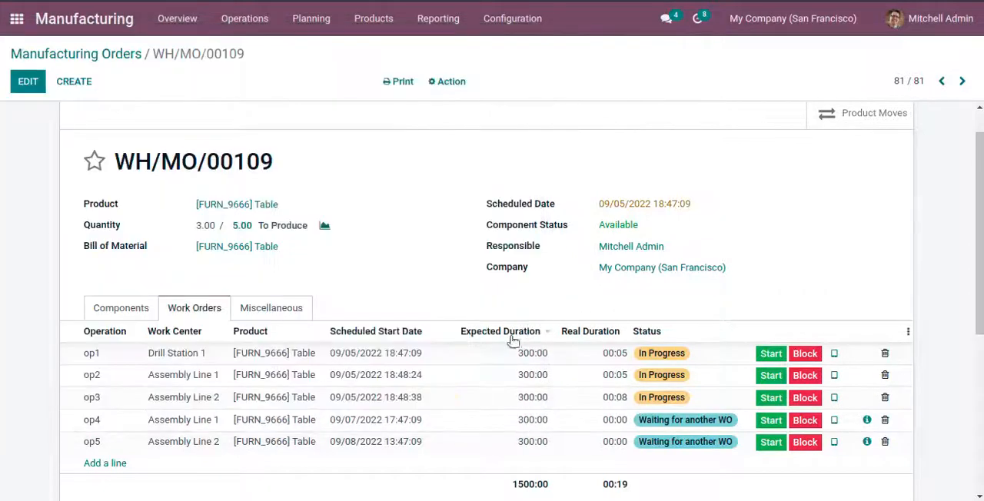
left_click(121, 309)
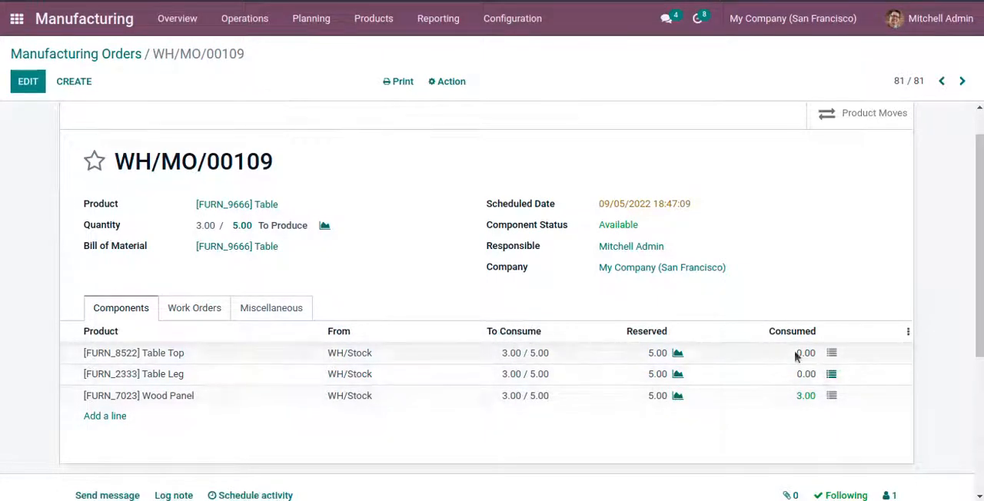
left_click(184, 311)
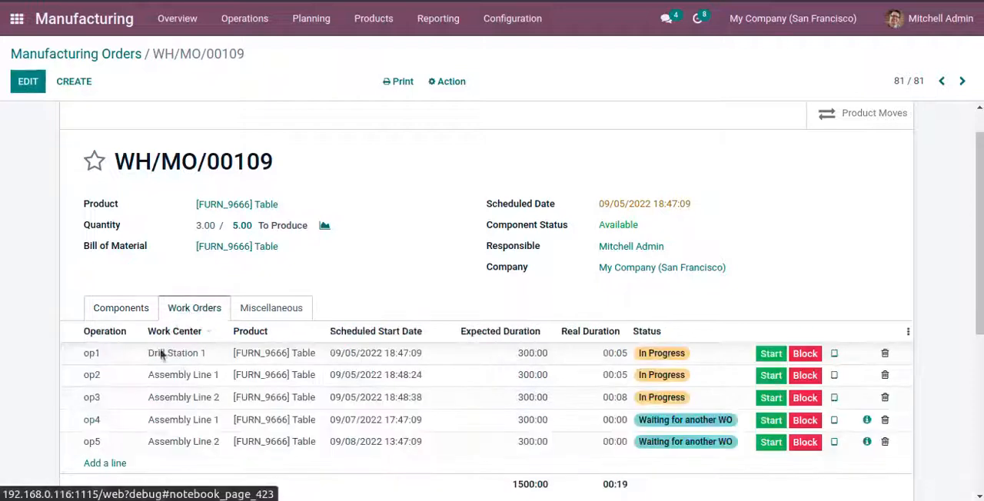
Step: Record production of 4 tables in the tablet view of work order op4 and return to the manufacturing order
left_click(834, 420)
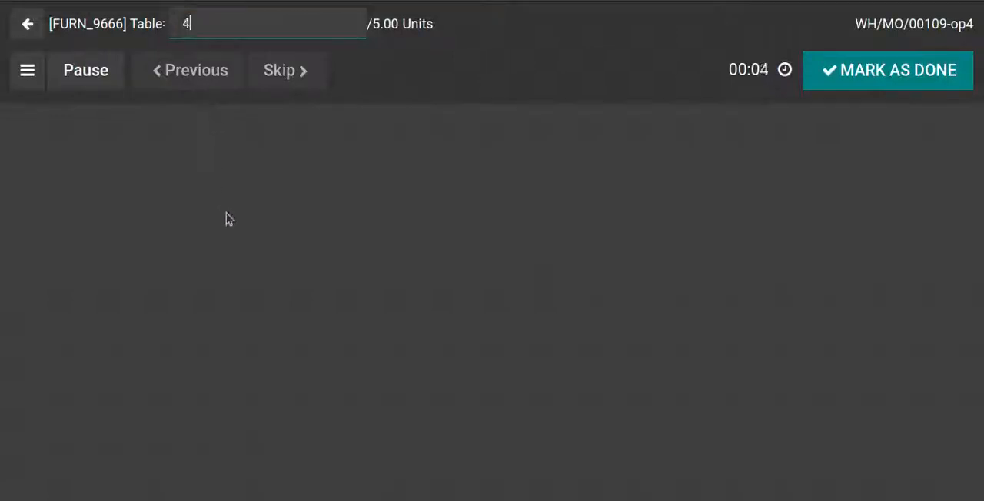
left_click(226, 214)
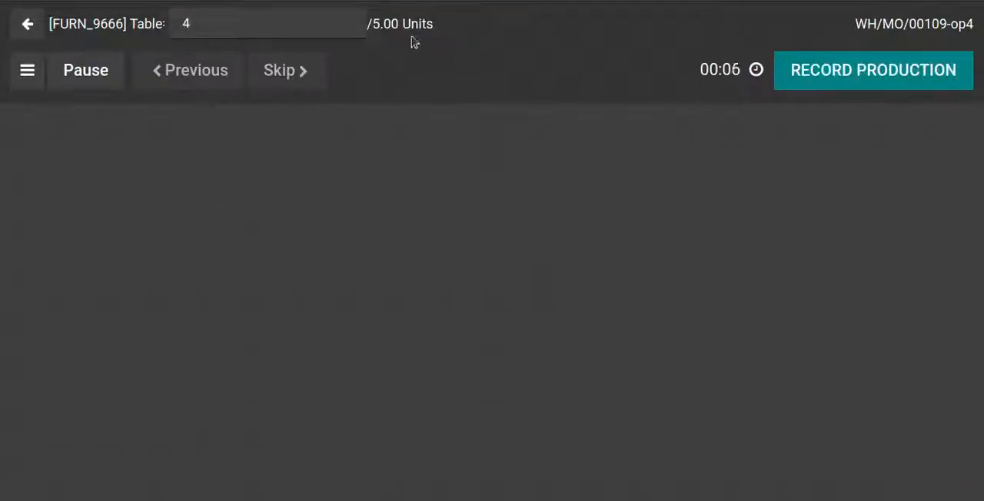
left_click(889, 77)
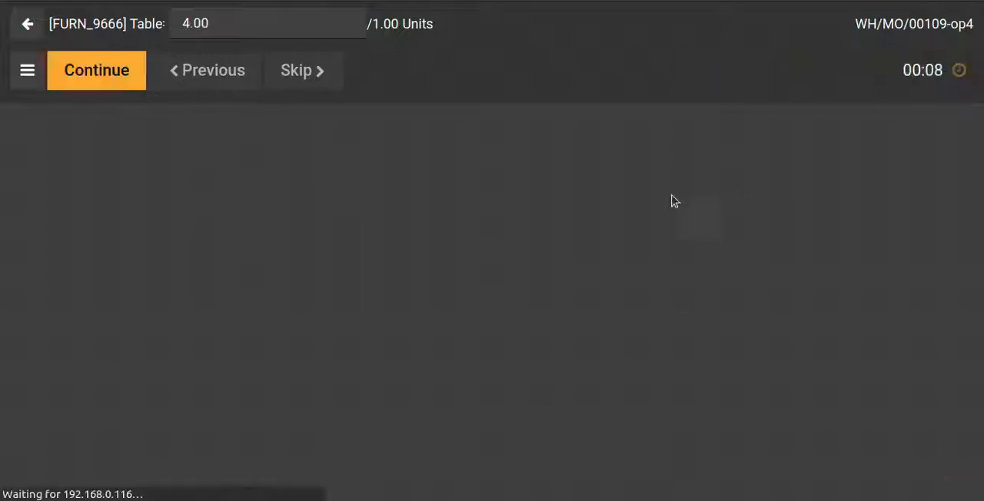
left_click(26, 26)
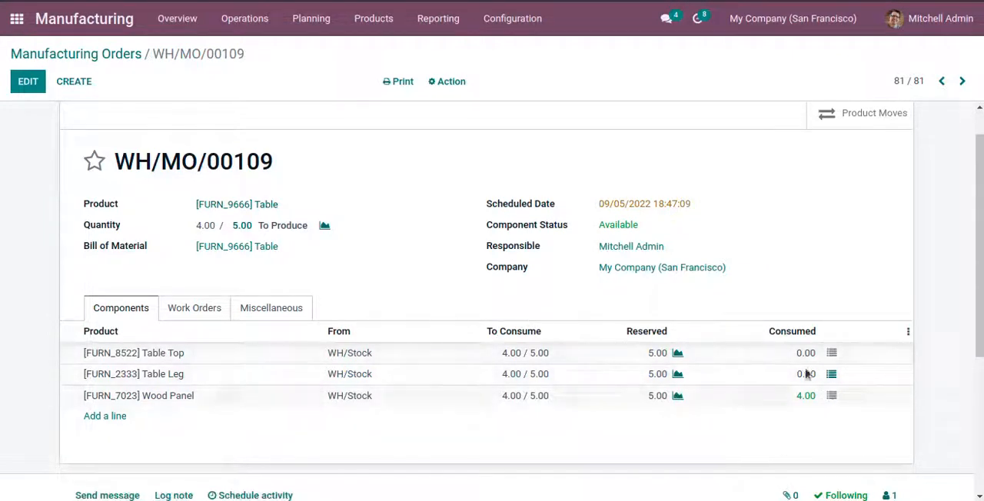
Step: In work order op5, register consumption of 5 Table Tops and Table Legs with serials 05 to 09, and return to the manufacturing order
left_click(193, 311)
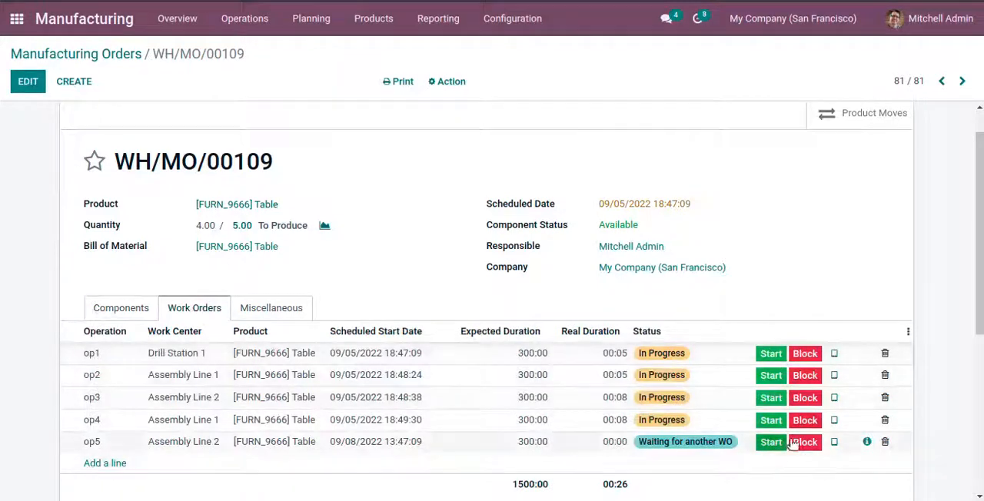
left_click(836, 443)
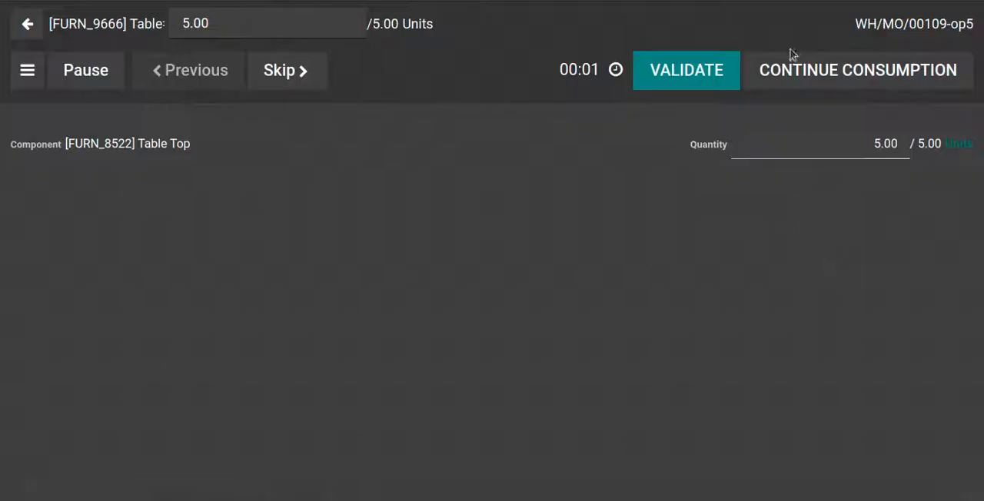
left_click(709, 79)
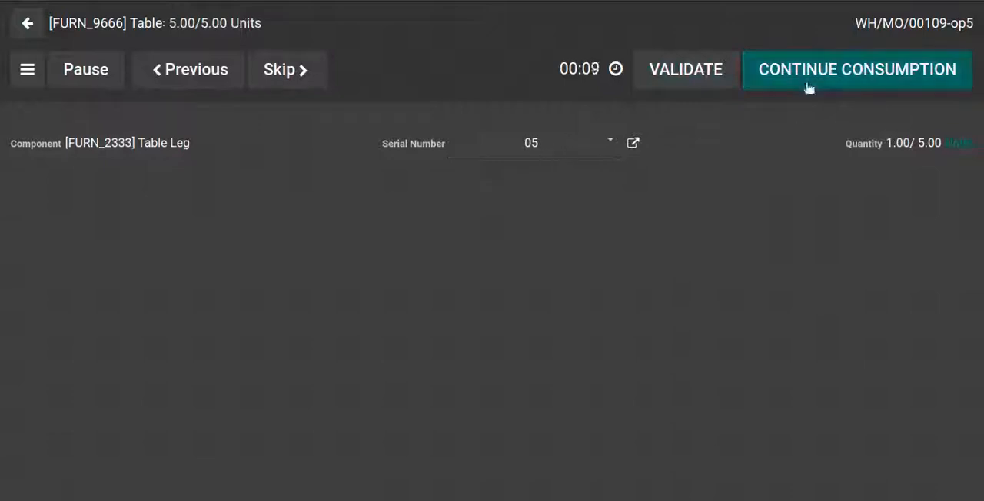
left_click(832, 80)
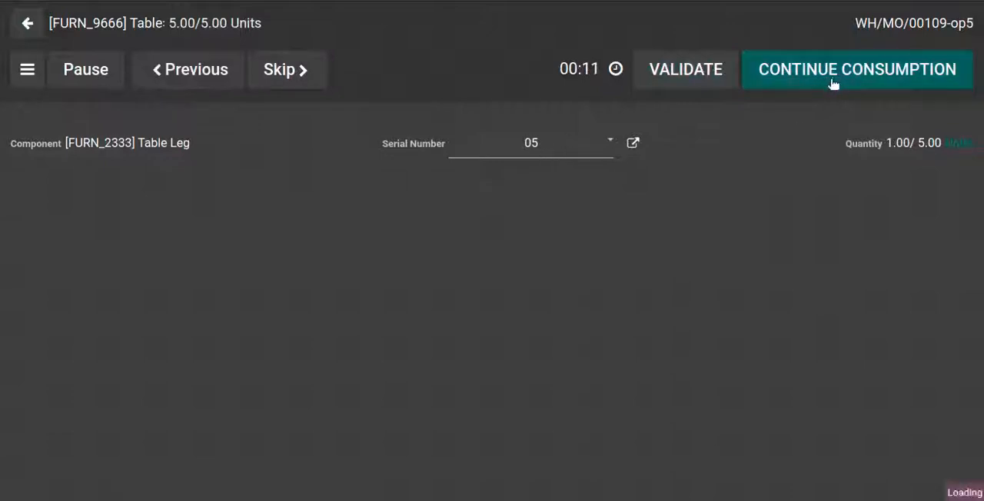
left_click(832, 81)
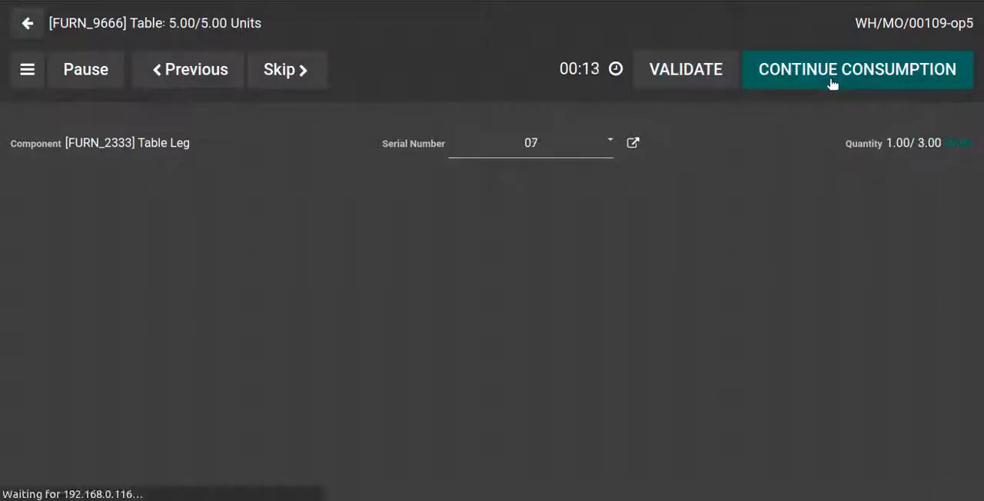
left_click(822, 80)
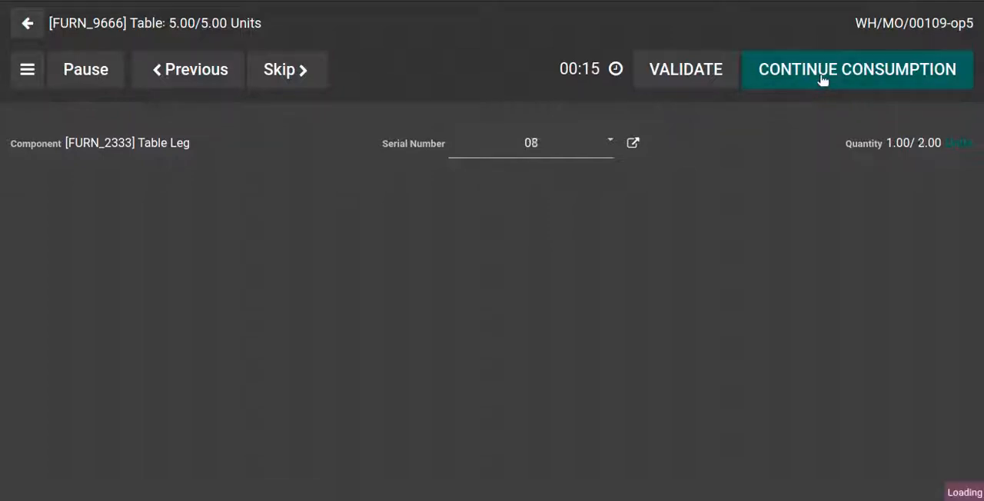
left_click(684, 75)
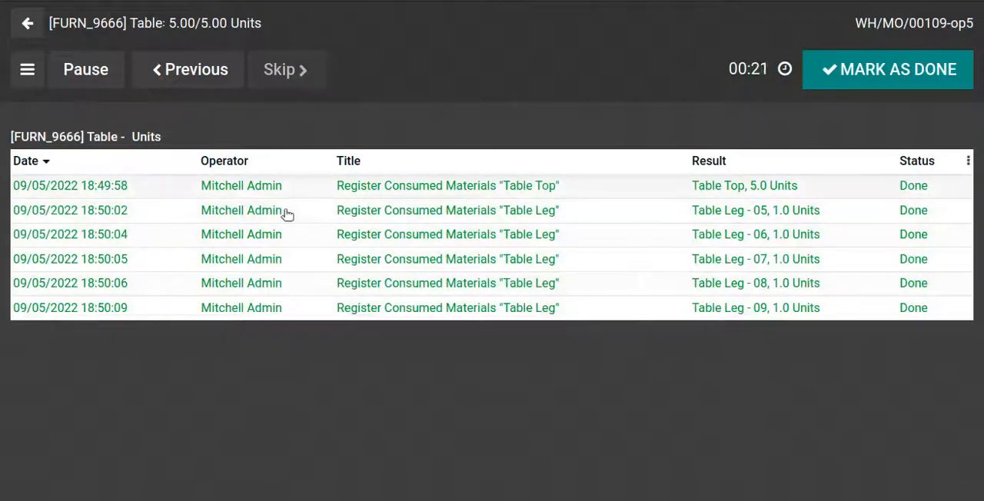
left_click(27, 31)
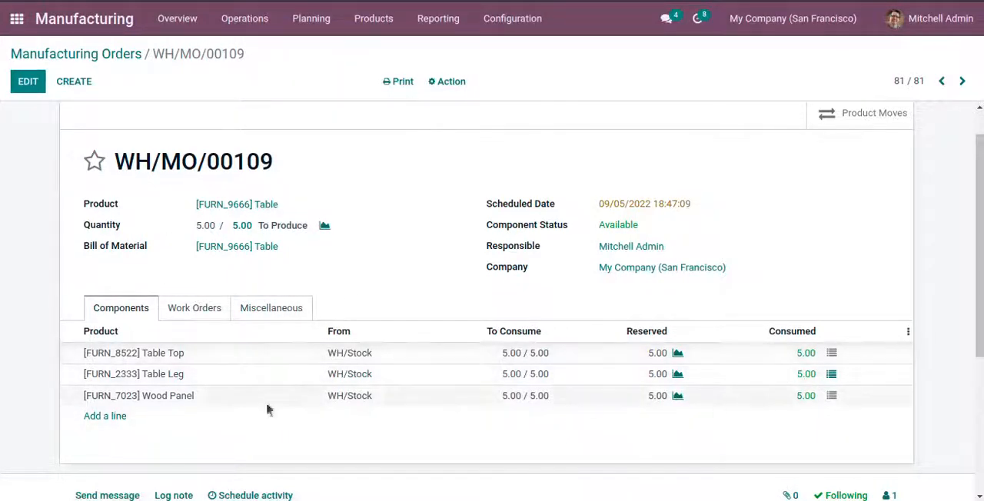
Step: Record production of 3 more tables in the tablet view of work order op1 and return to the manufacturing order
left_click(184, 311)
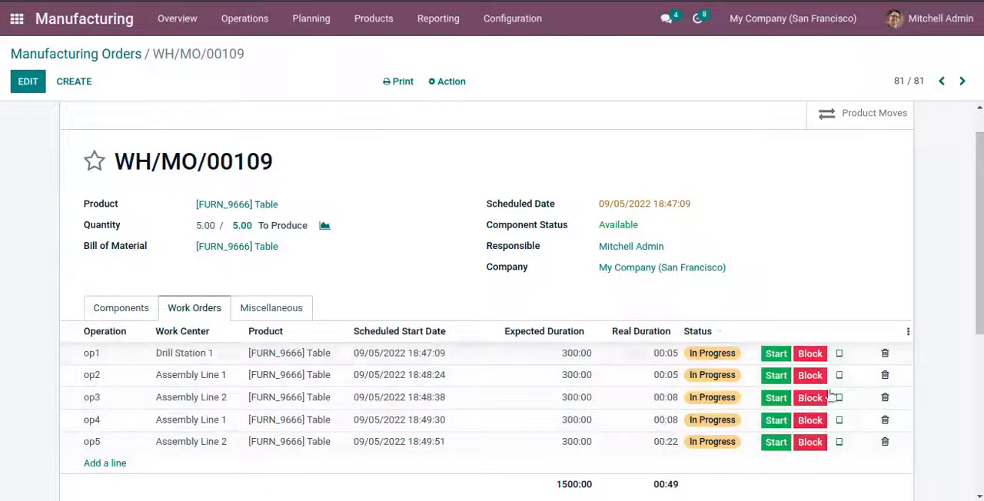
left_click(838, 353)
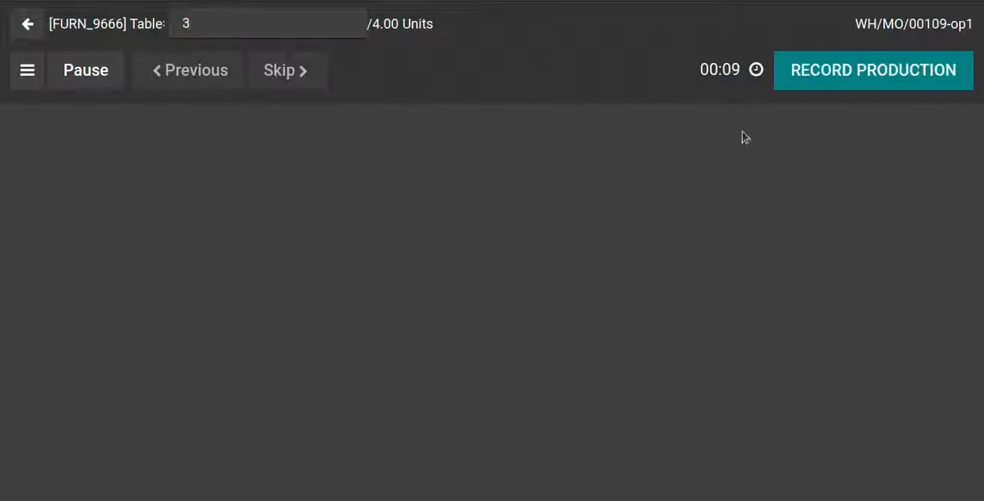
left_click(795, 88)
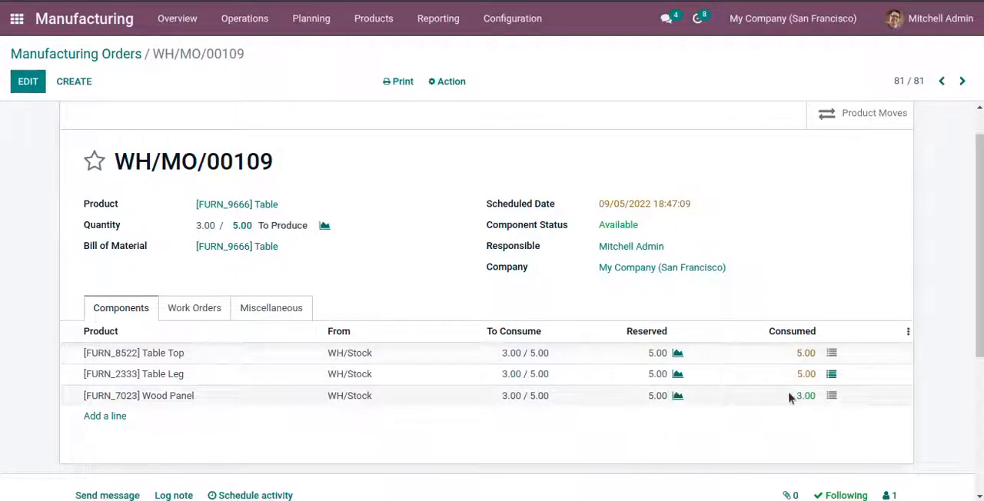
Step: Mark work order op2 as done with 3 tables in its tablet view and reopen the manufacturing order
left_click(210, 307)
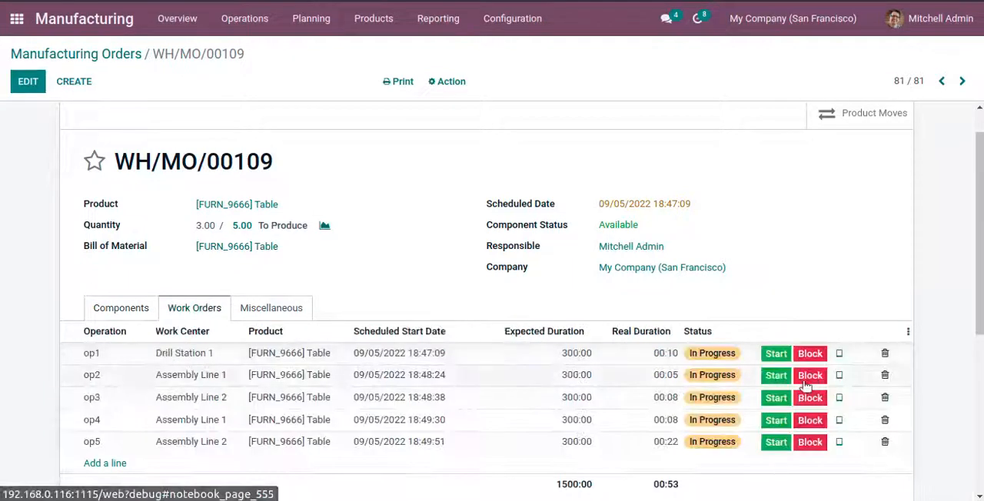
left_click(835, 376)
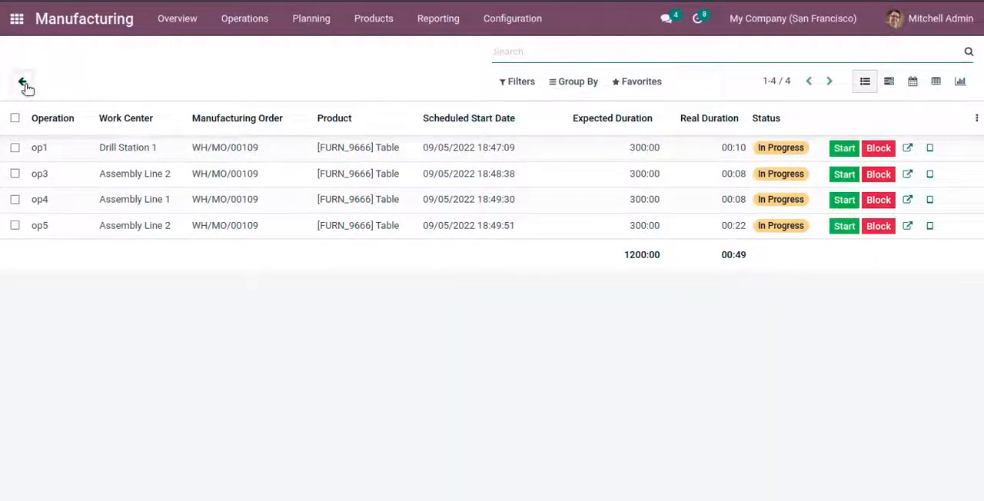
left_click(24, 83)
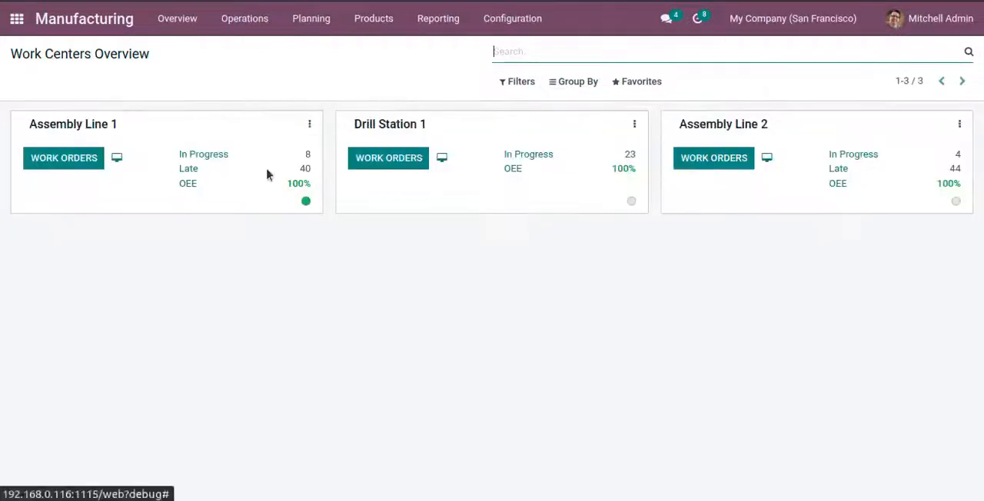
left_click(234, 23)
left_click(236, 47)
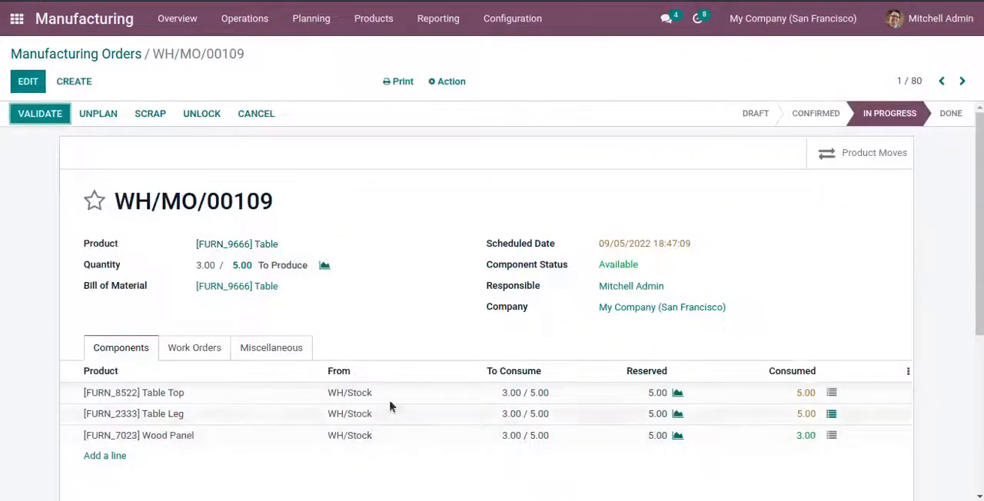
Step: Mark work order op3 as done with 2 tables in its tablet view and reopen the manufacturing order
left_click(185, 346)
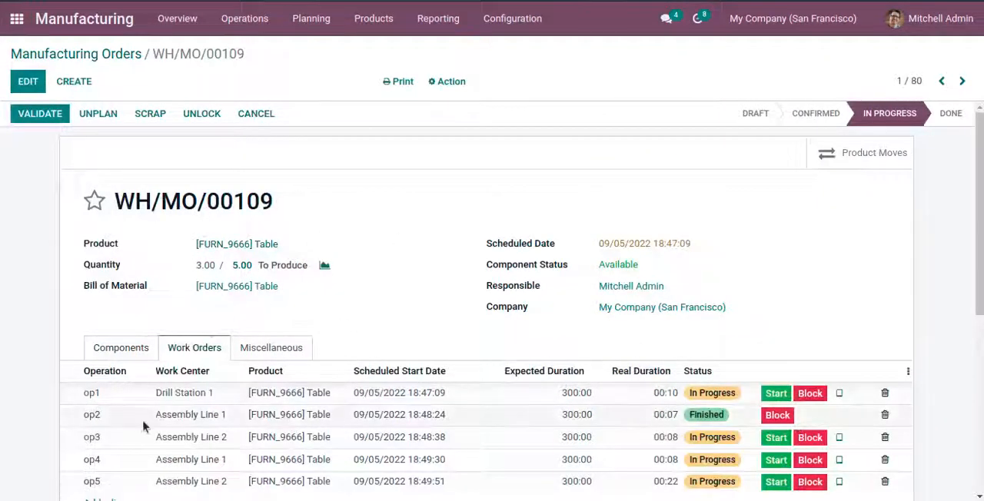
scroll(732, 419, "down", 1)
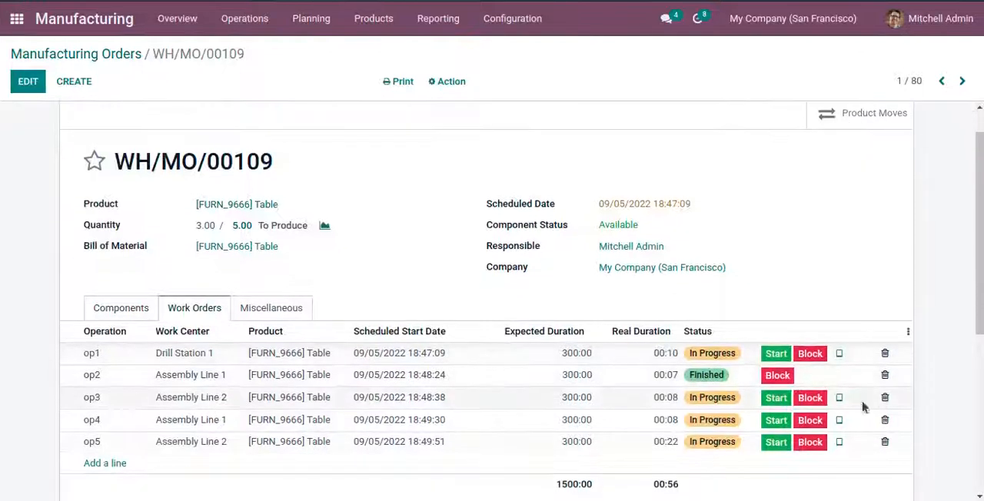
left_click(839, 399)
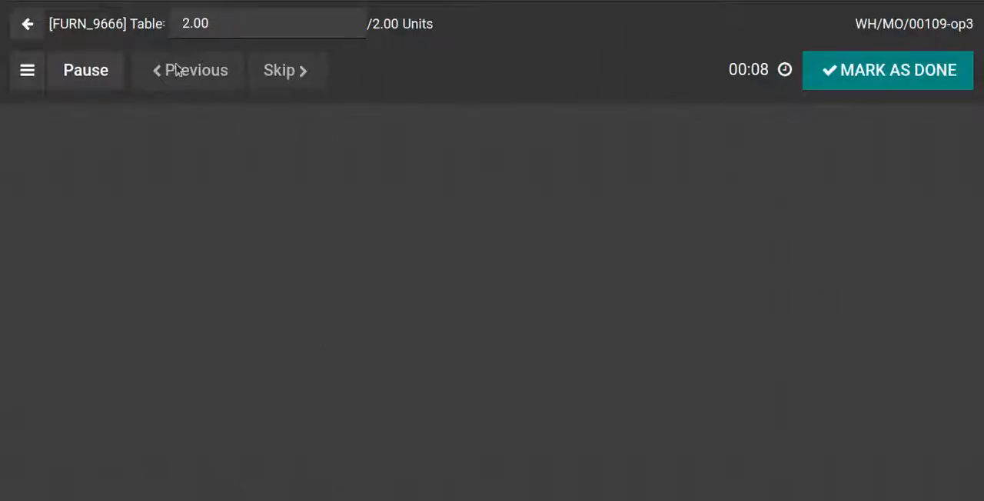
left_click(867, 73)
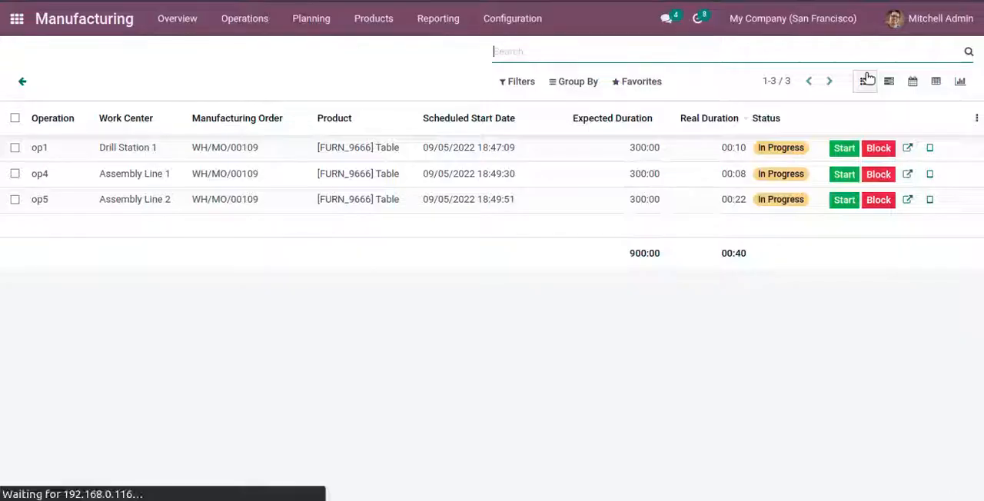
left_click(23, 86)
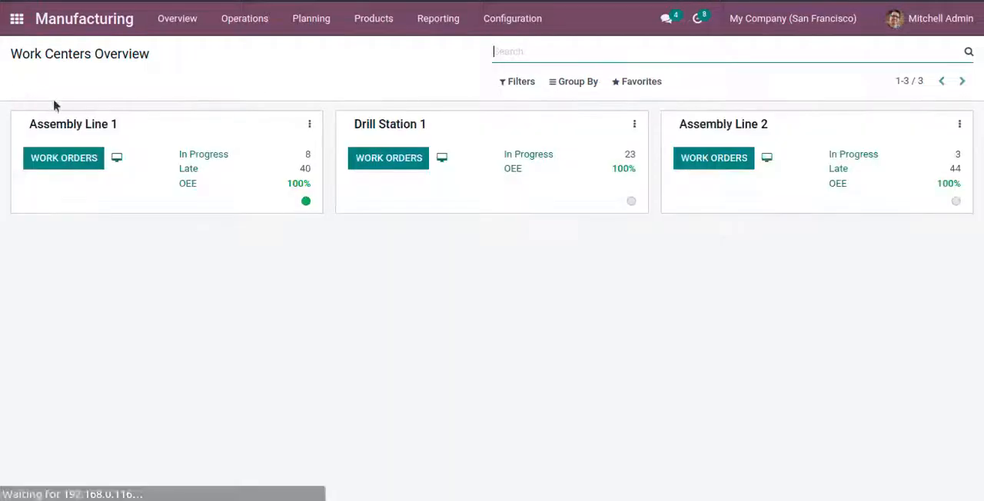
left_click(232, 23)
left_click(227, 52)
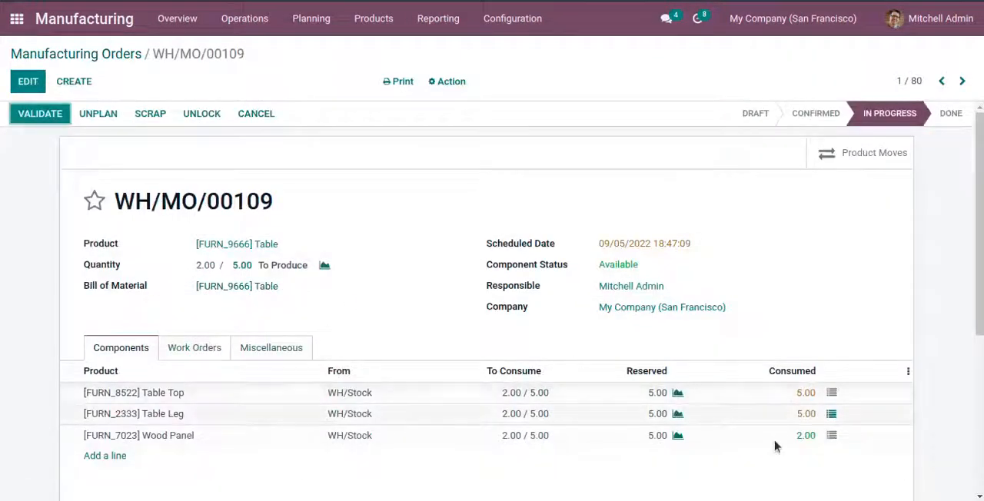
Step: Mark work order op1 as done with 4 tables in its tablet view and reopen the manufacturing order
left_click(195, 347)
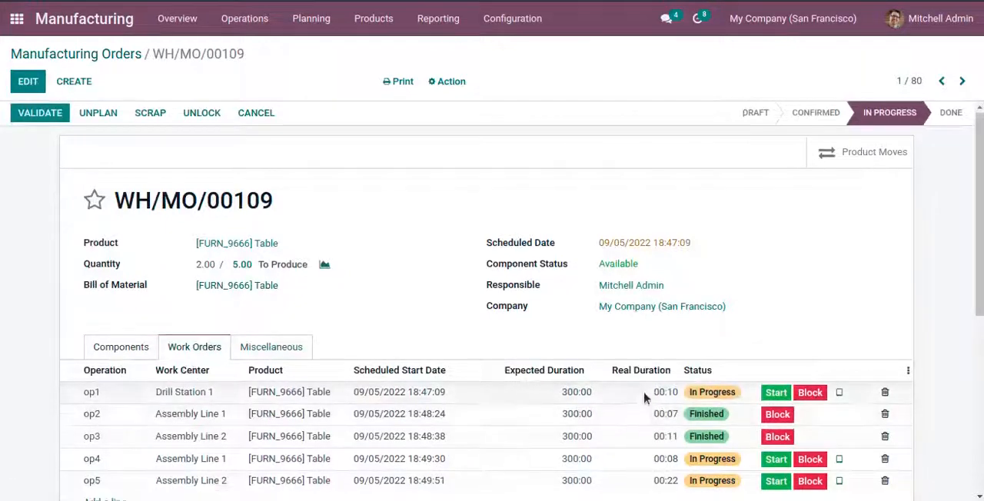
scroll(643, 391, "down", 3)
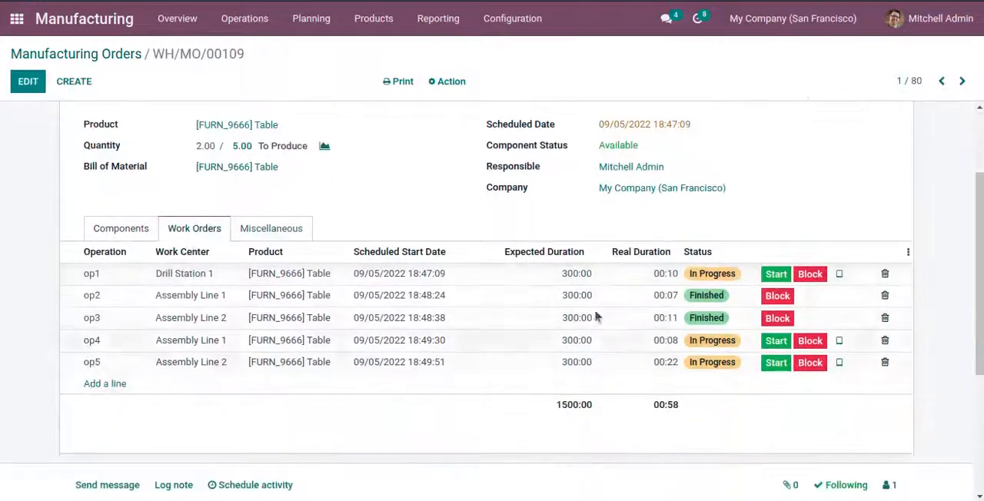
left_click(838, 275)
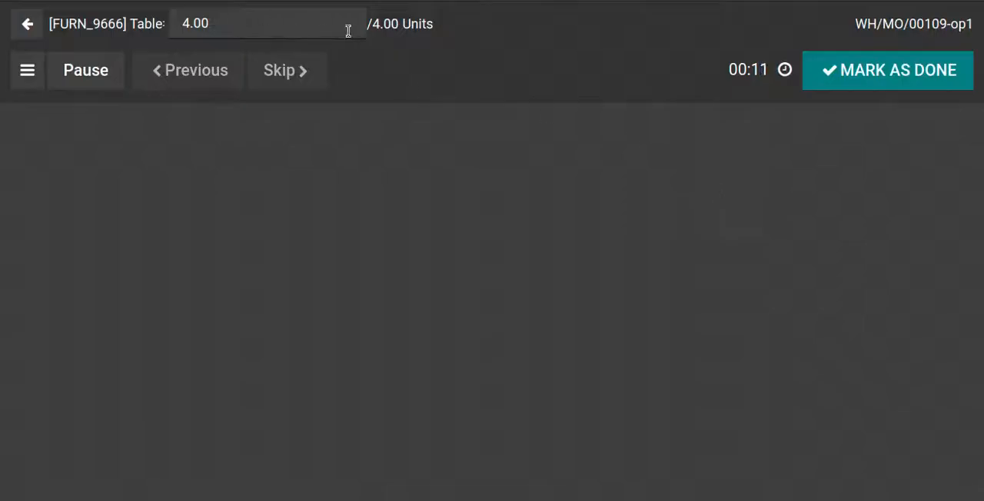
left_click(887, 79)
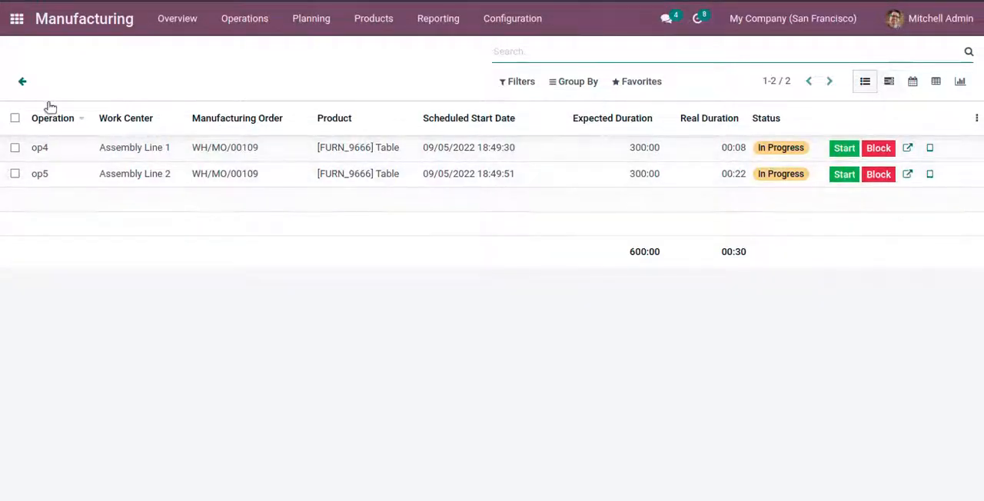
left_click(22, 86)
left_click(244, 23)
left_click(236, 66)
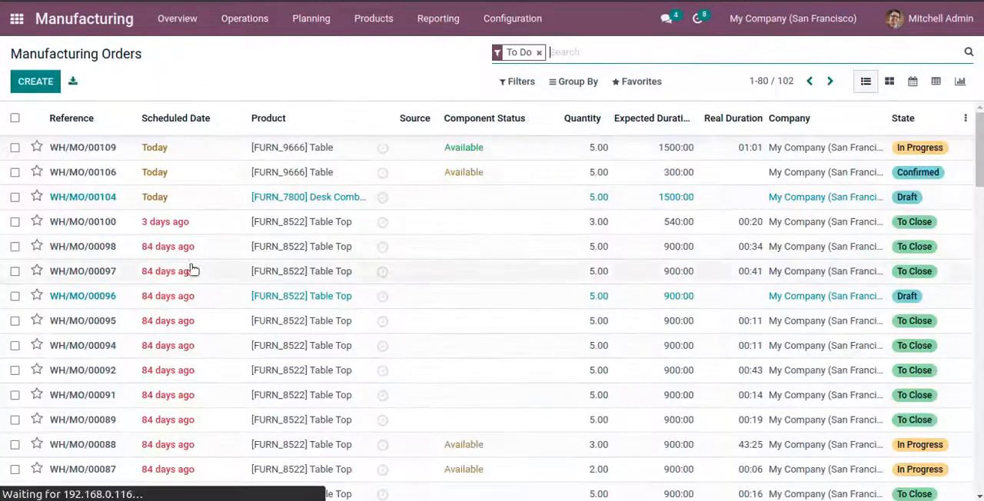
left_click(178, 151)
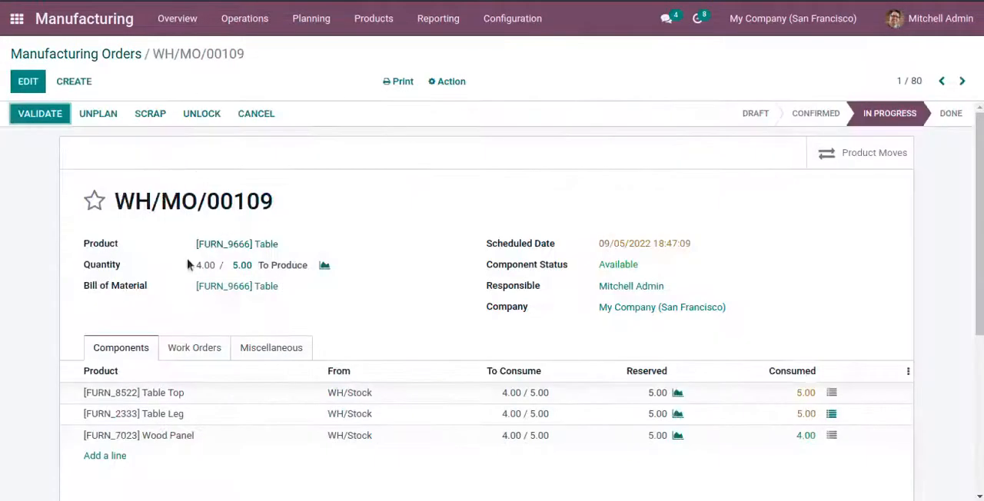
Step: Mark work order op4 as done with 1 table in its tablet view and go back to the work centers overview
left_click(204, 347)
scroll(681, 374, "down", 1)
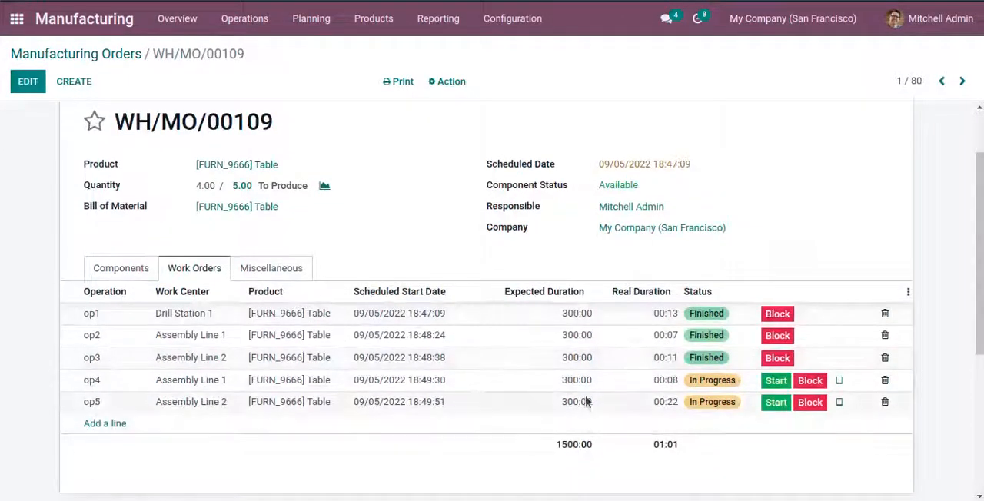
left_click(839, 382)
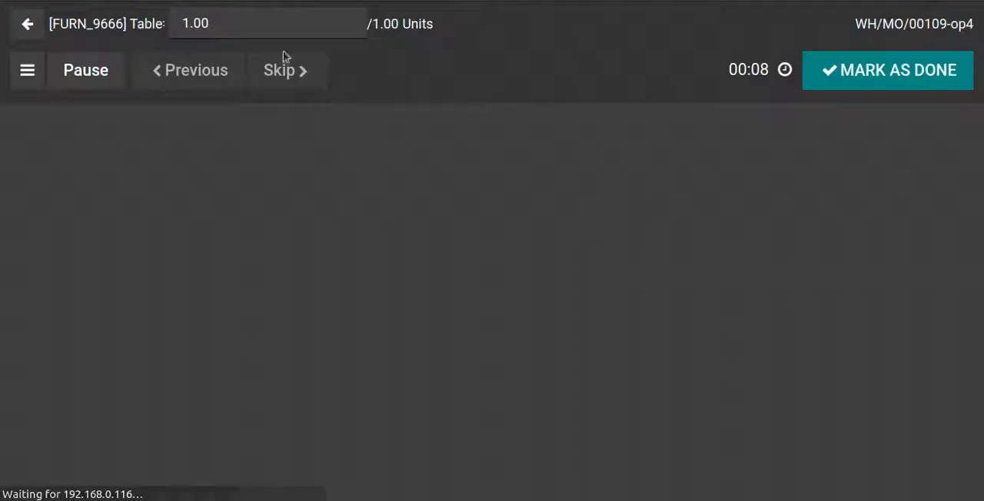
left_click(867, 68)
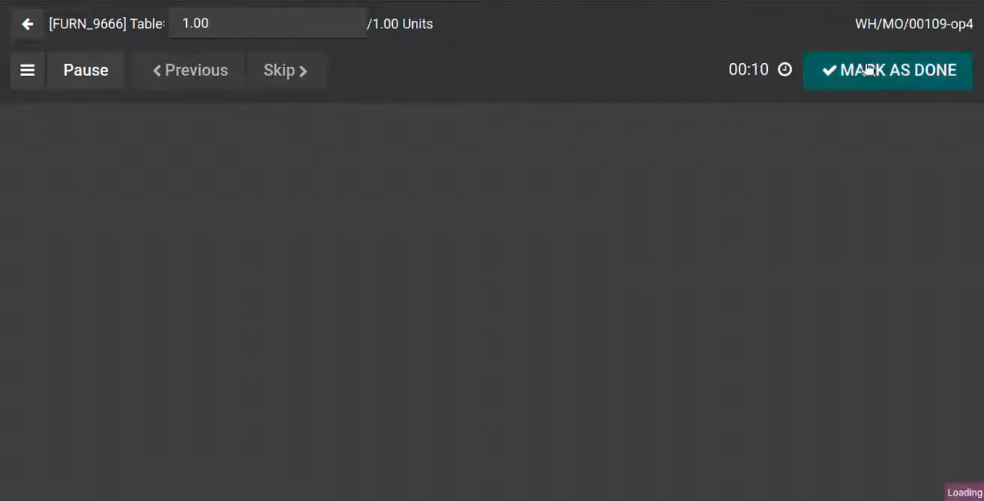
left_click(22, 84)
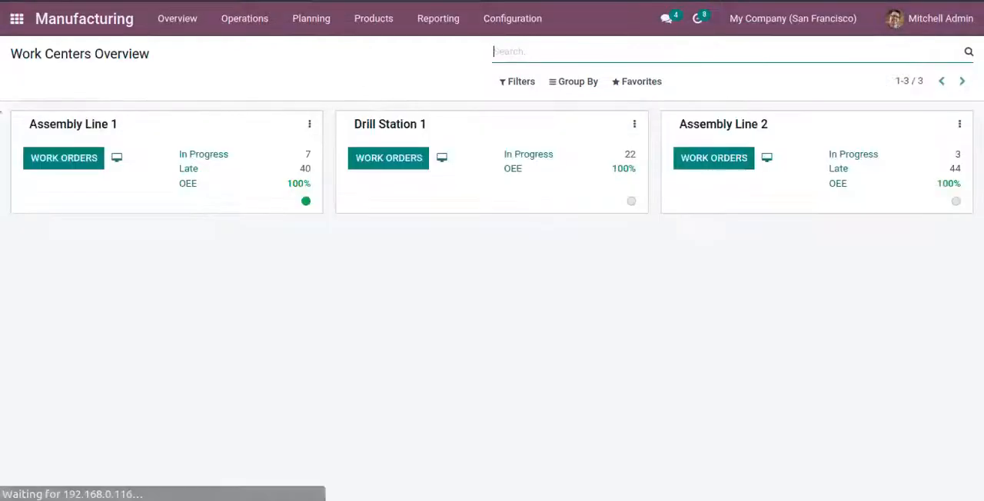
Step: Open the manufacturing order for 5 tables, mark work order op5 as done in its tablet view, and return to the work centers overview
left_click(243, 23)
left_click(238, 49)
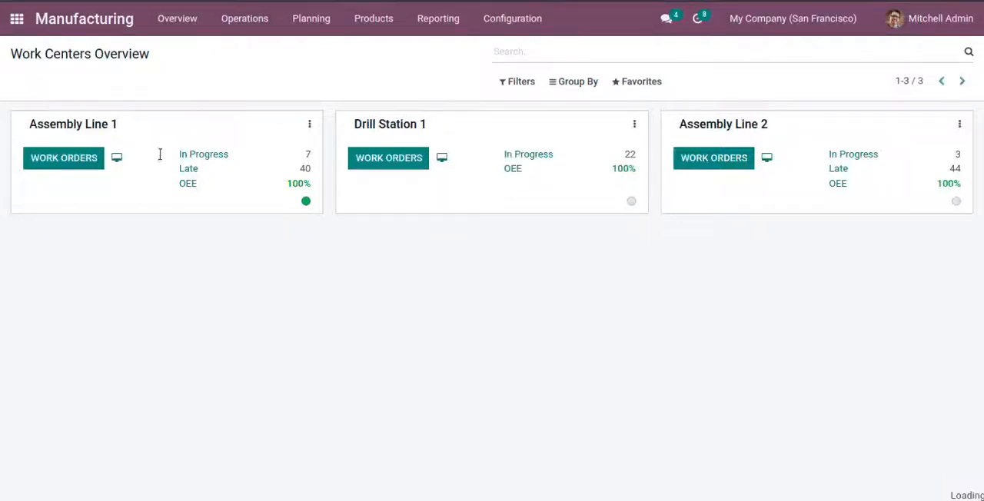
left_click(195, 153)
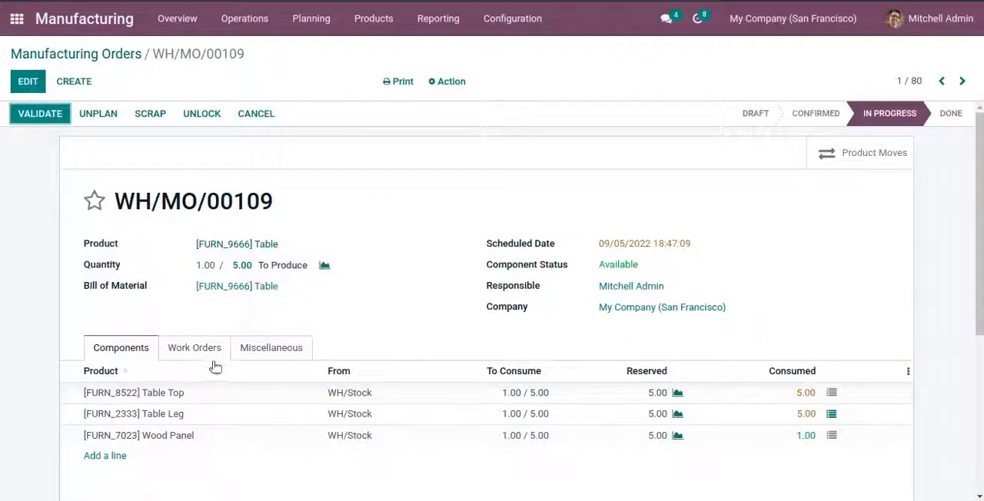
left_click(196, 348)
scroll(527, 461, "down", 2)
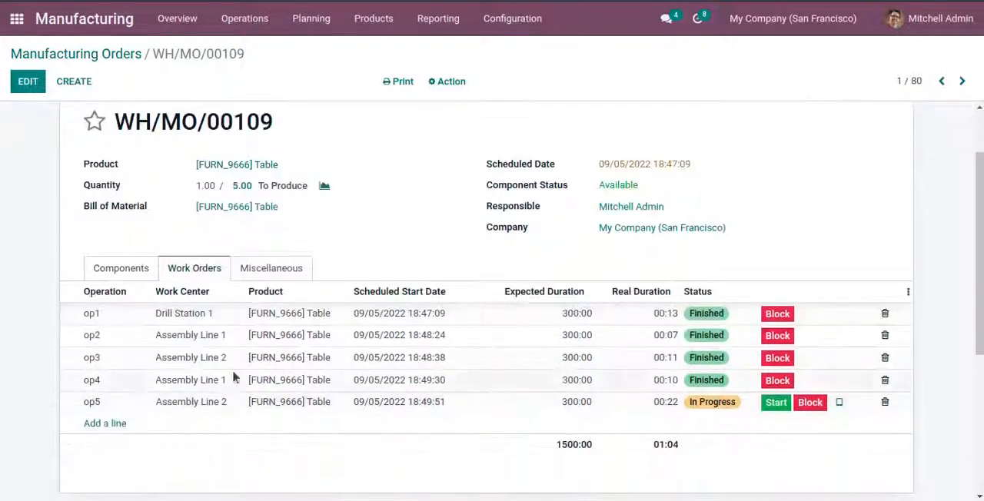
left_click(838, 403)
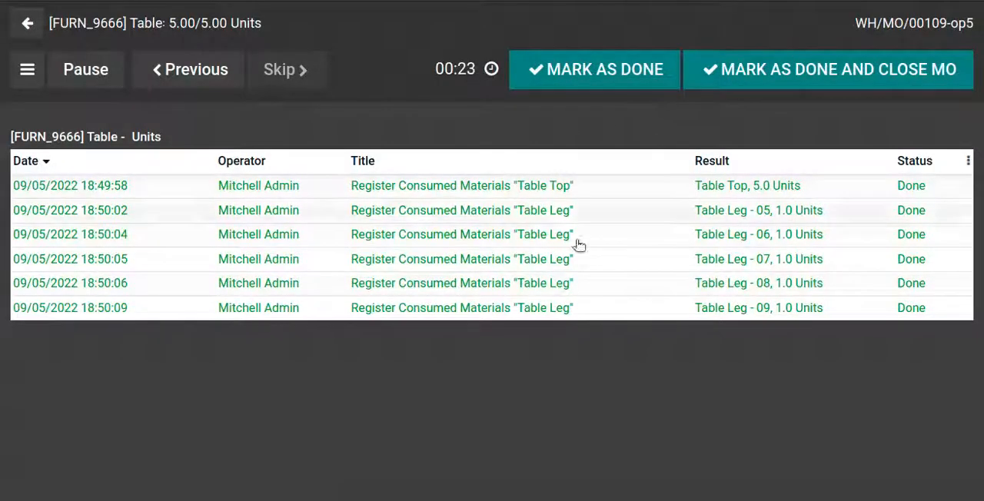
left_click(580, 81)
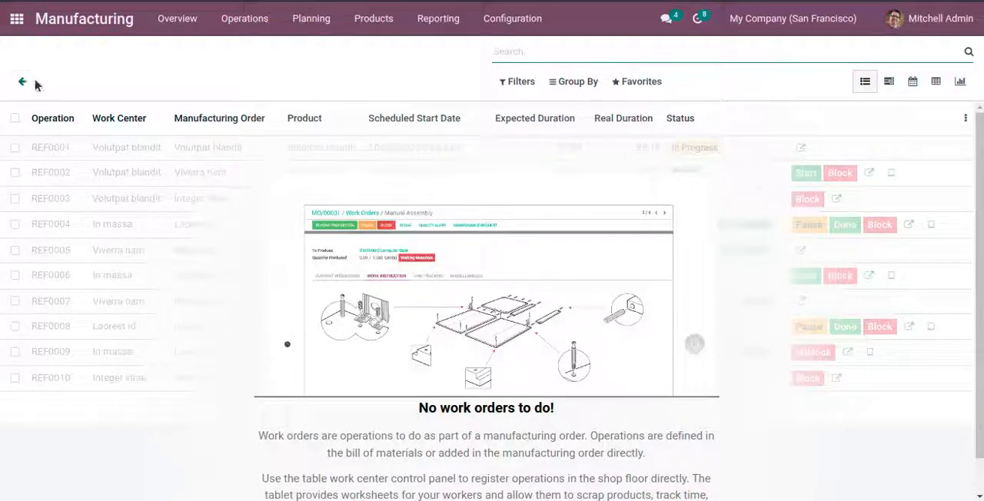
left_click(31, 82)
Step: Reopen the manufacturing order for 5 tables and review its work order statuses and component consumption
left_click(243, 18)
left_click(237, 51)
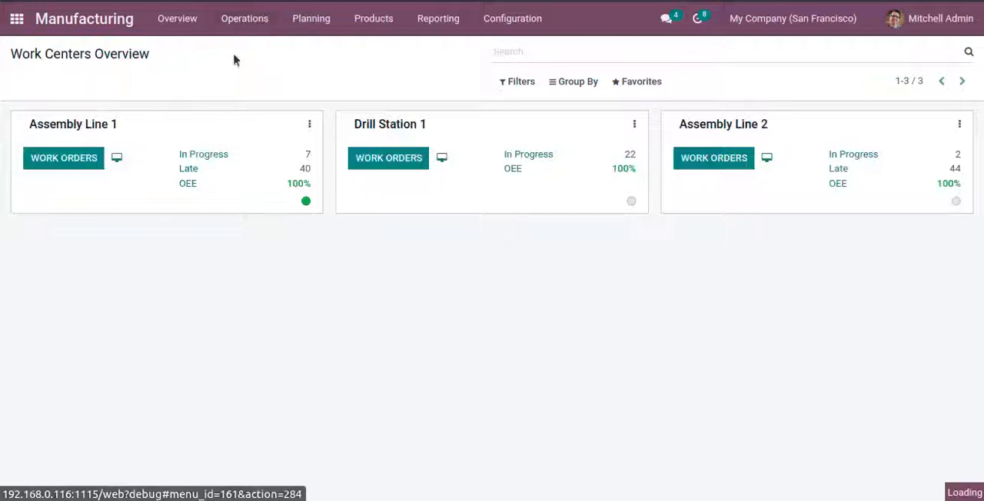
left_click(217, 147)
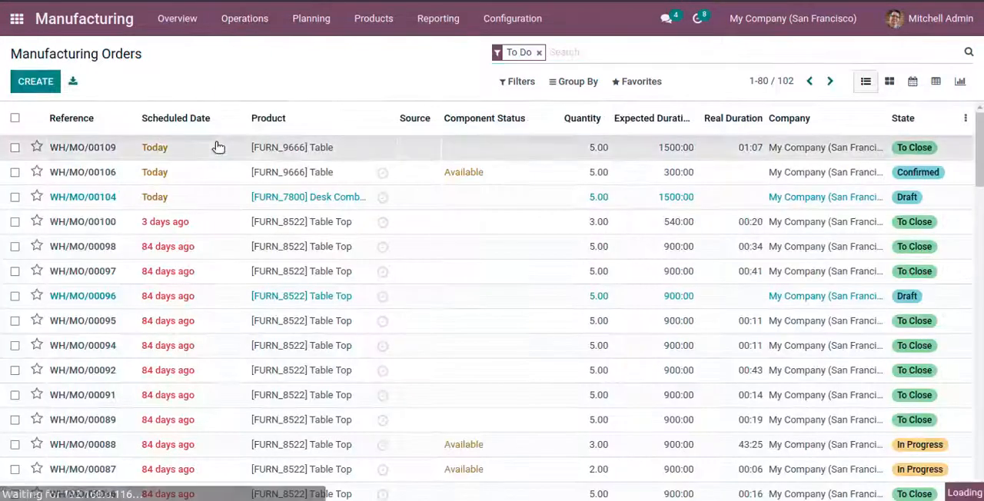
scroll(315, 286, "down", 1)
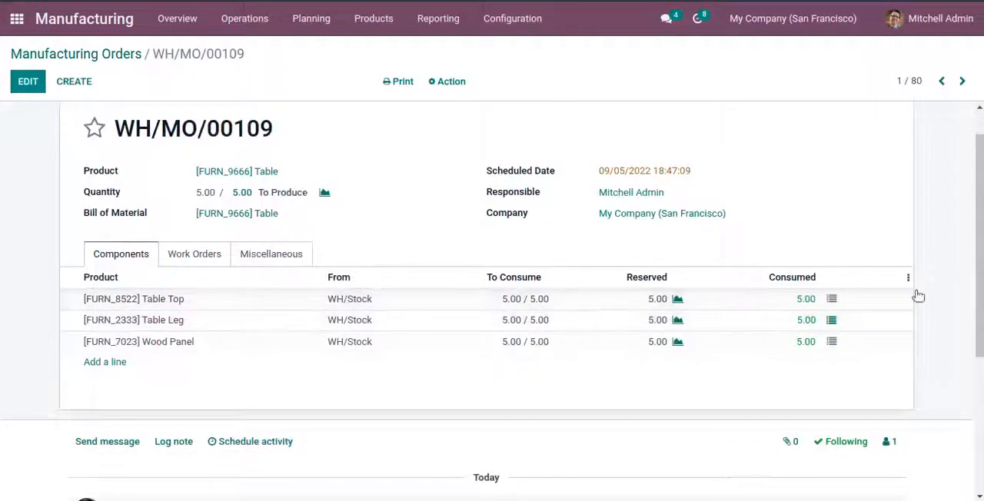
left_click(188, 262)
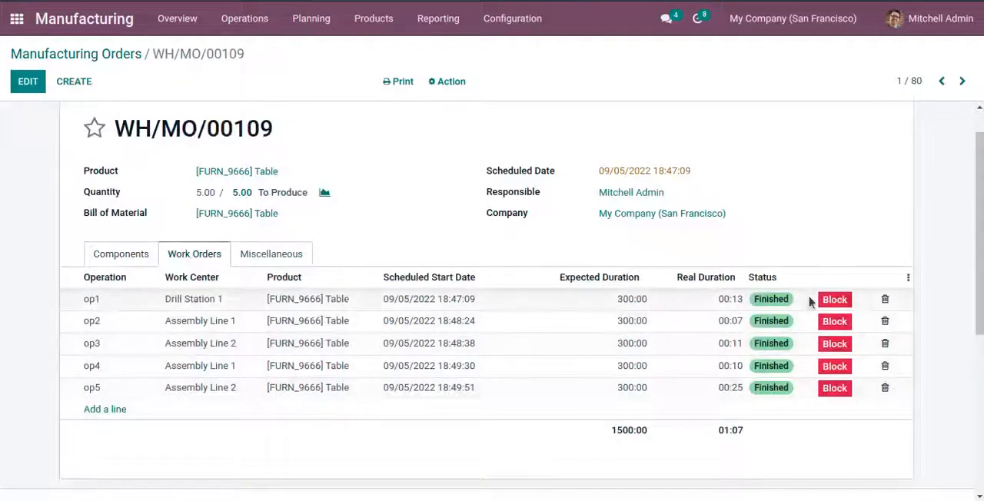
left_click(108, 258)
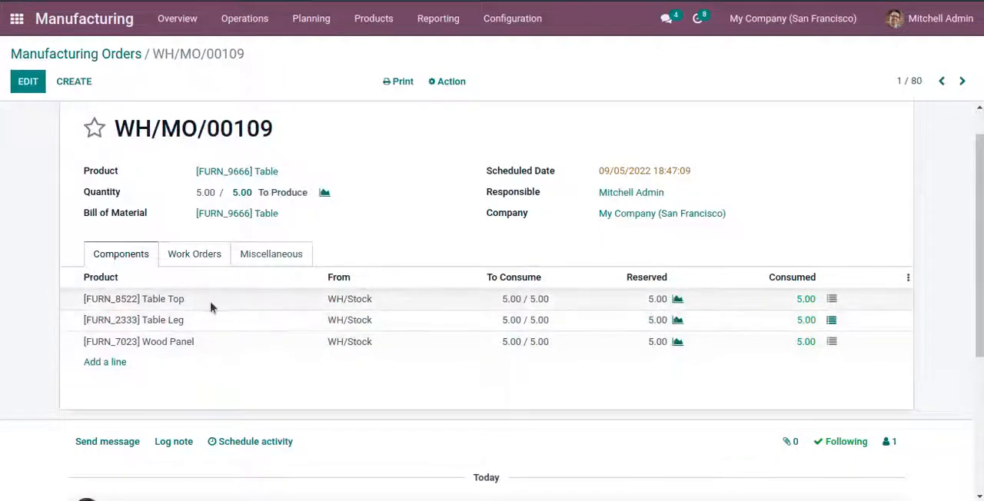
Step: Check and confirm the detailed operations of the Table Top, Table Leg and Wood Panel components
left_click(832, 299)
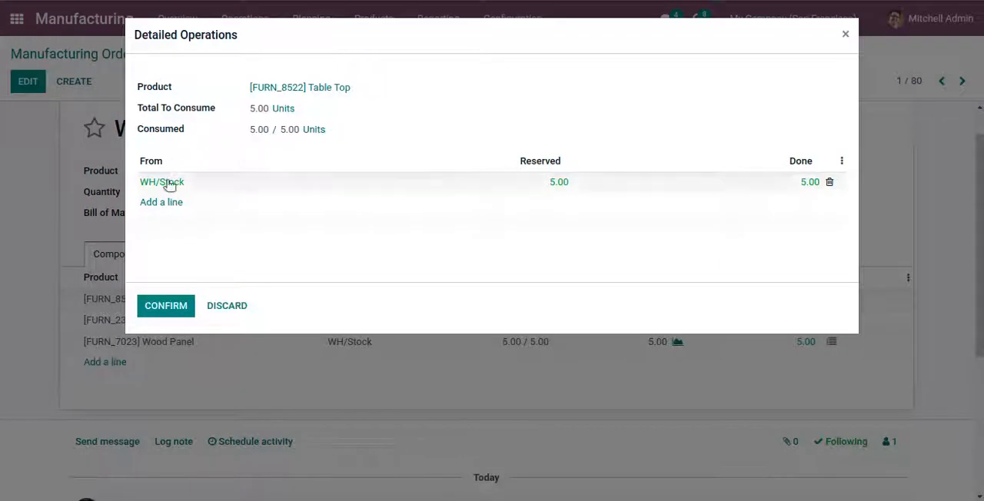
left_click(177, 308)
left_click(831, 360)
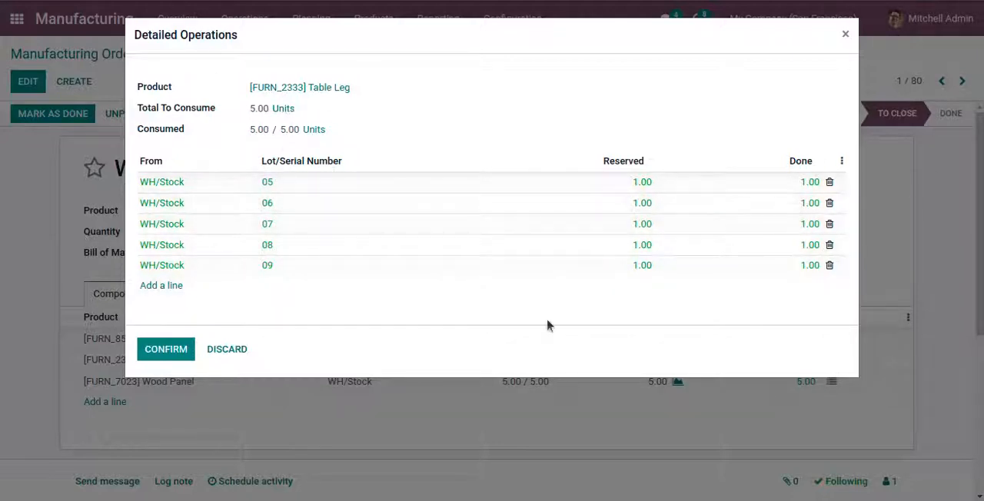
left_click(166, 350)
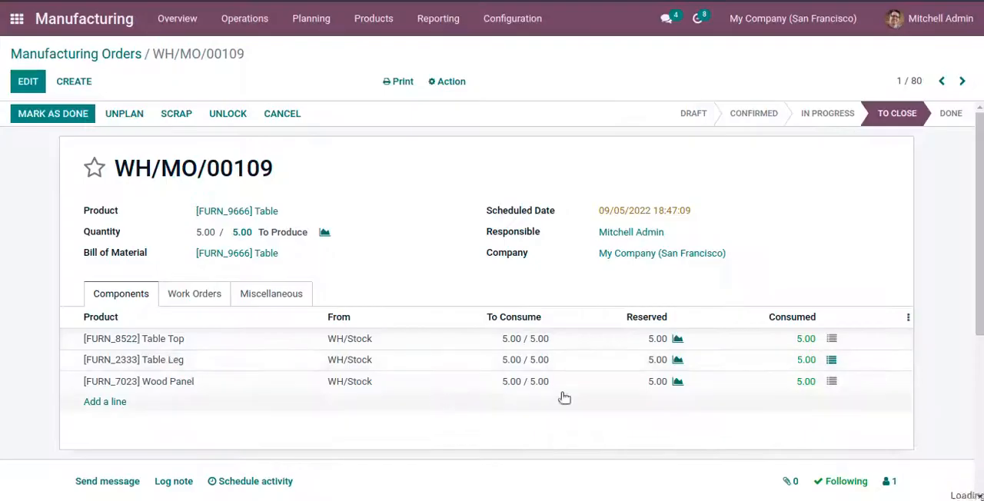
left_click(831, 381)
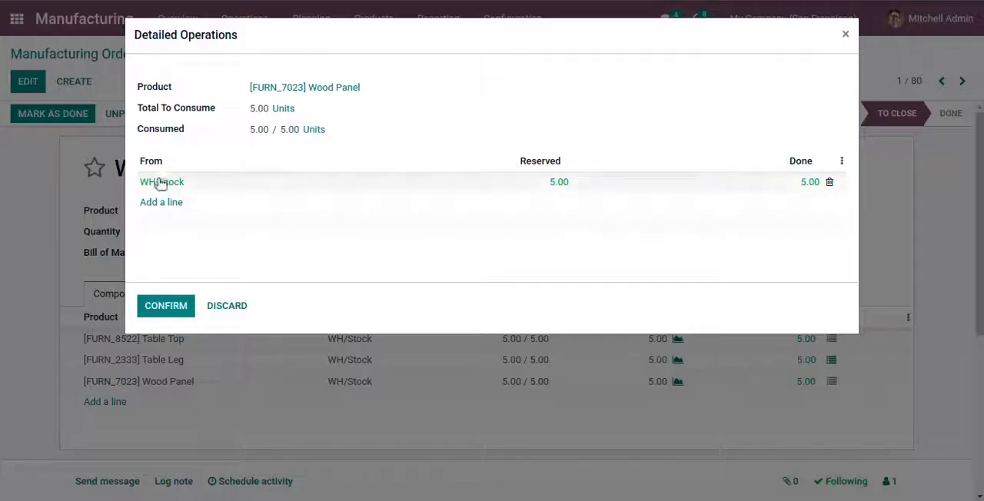
left_click(188, 307)
Step: Recheck the work orders and components, and mark the manufacturing order as done
left_click(204, 297)
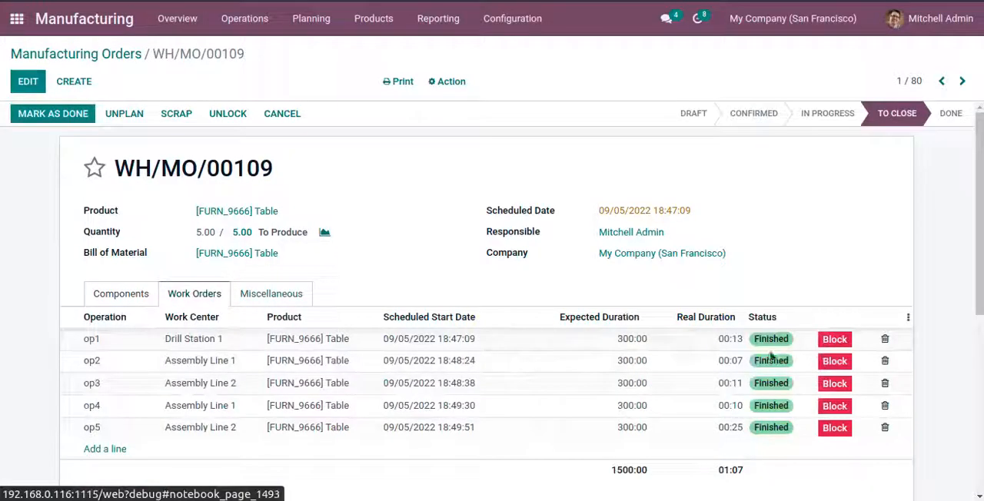
left_click(143, 298)
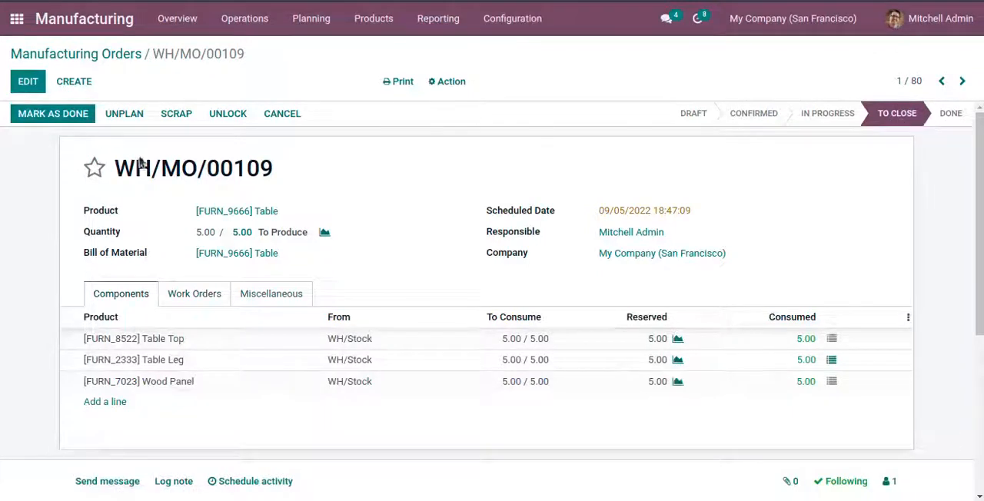
left_click(34, 113)
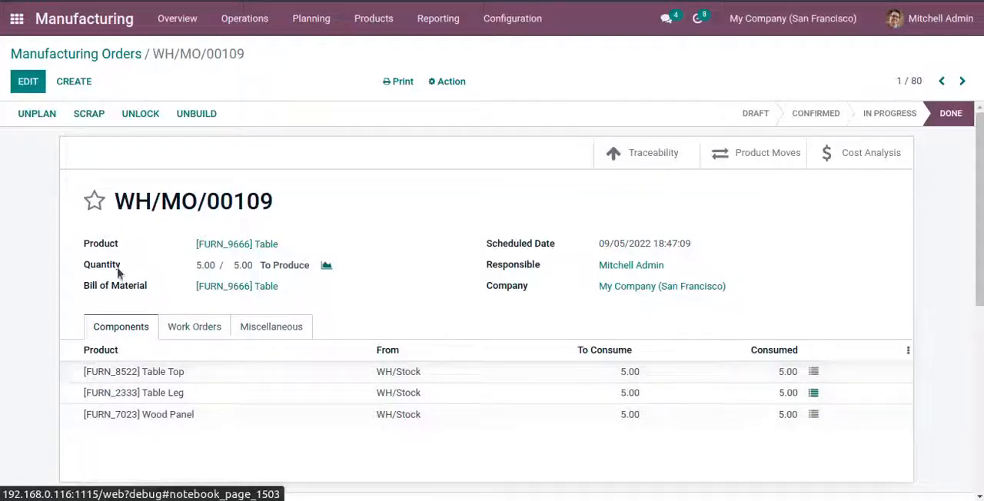
Step: Review the work orders and component quantities of the completed manufacturing order
left_click(194, 330)
scroll(395, 362, "down", 1)
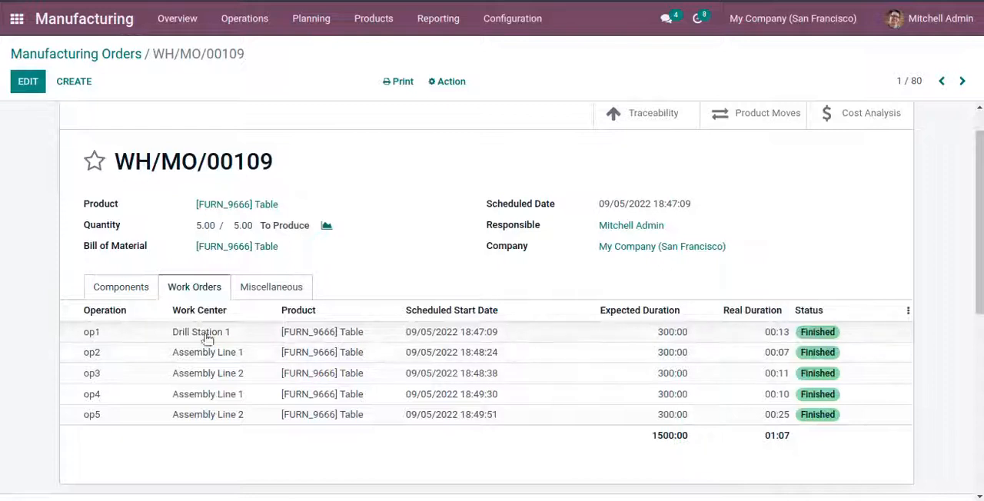
left_click(113, 289)
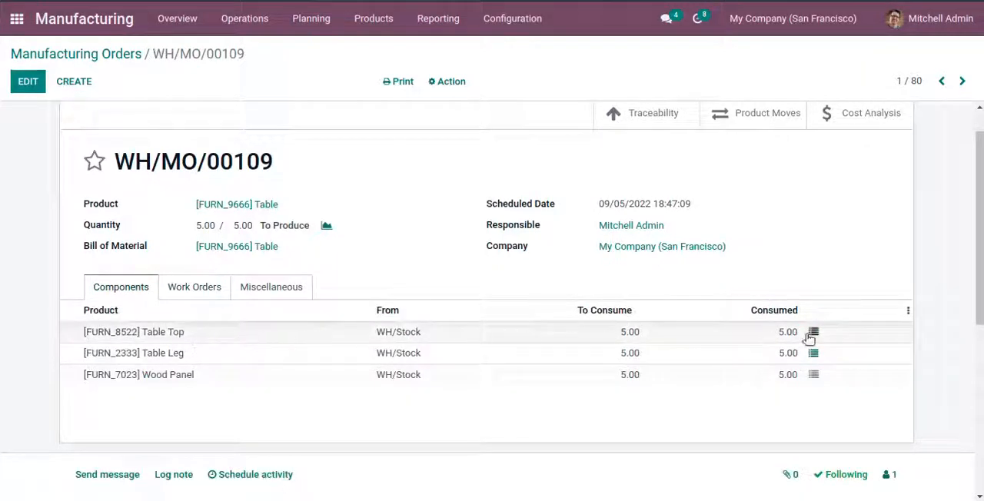
Step: Examine the detailed operations of Table Top, Table Leg and Wood Panel, rechecking the Table Leg serial numbers
left_click(812, 333)
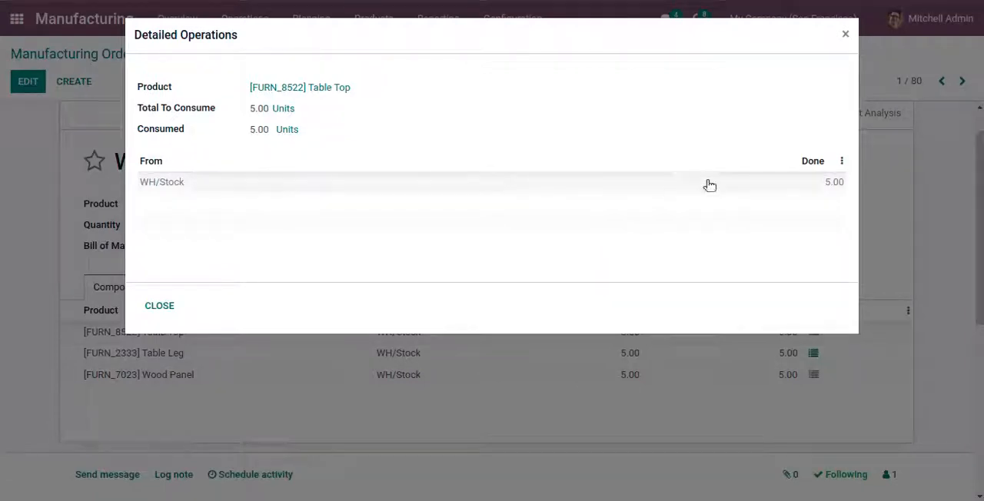
left_click(176, 306)
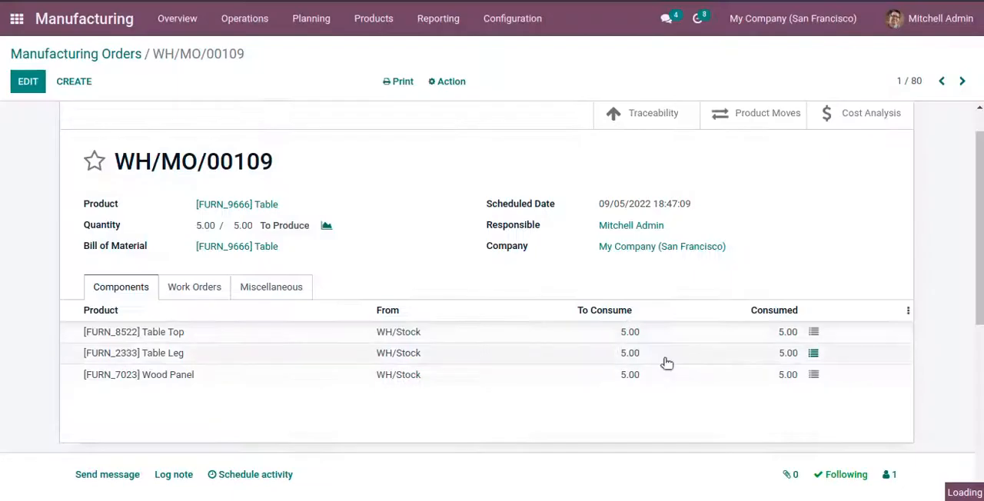
left_click(813, 353)
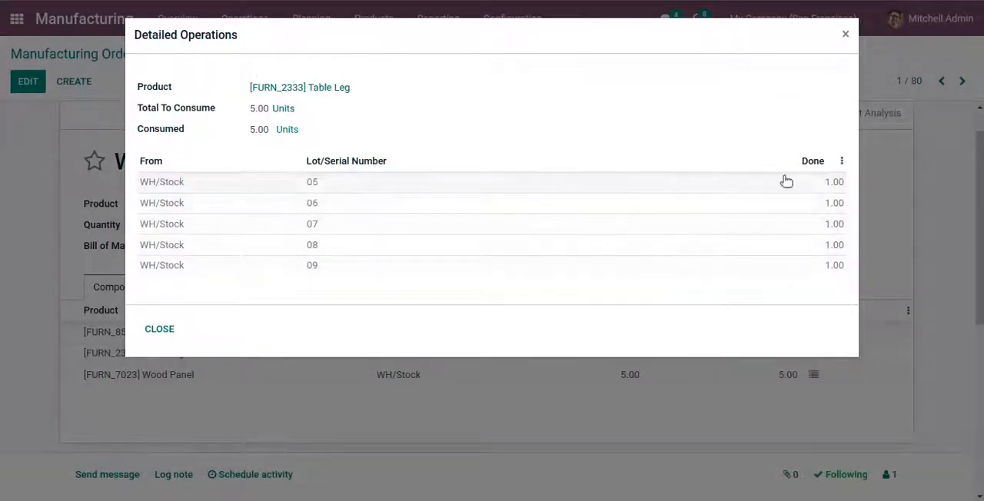
left_click(161, 329)
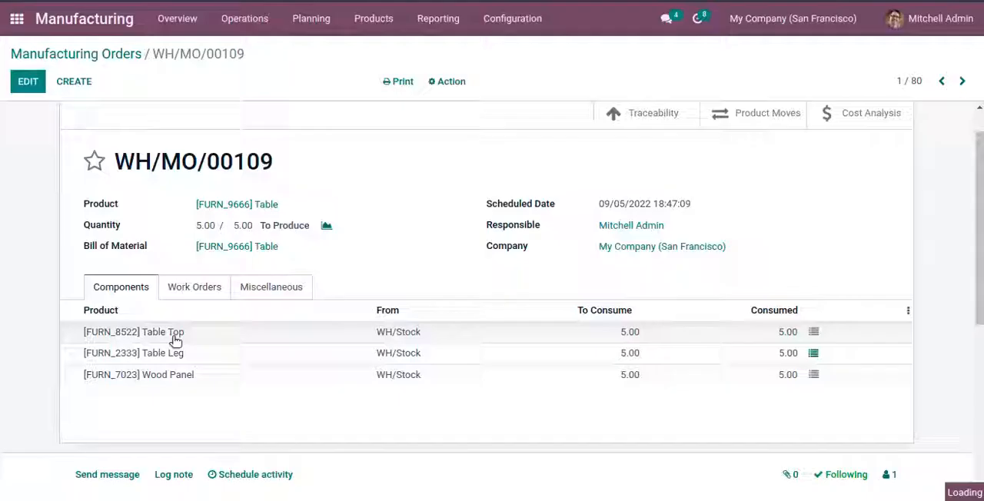
left_click(814, 375)
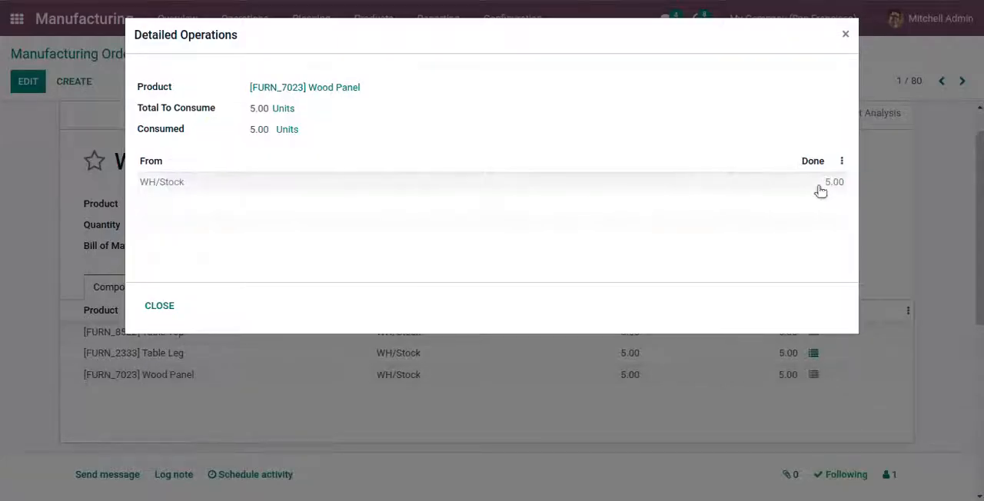
left_click(161, 306)
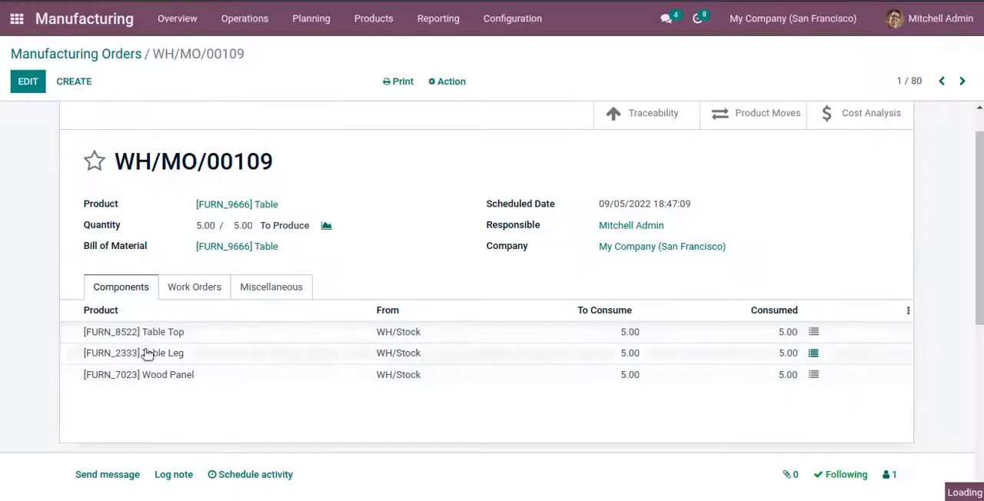
left_click(814, 353)
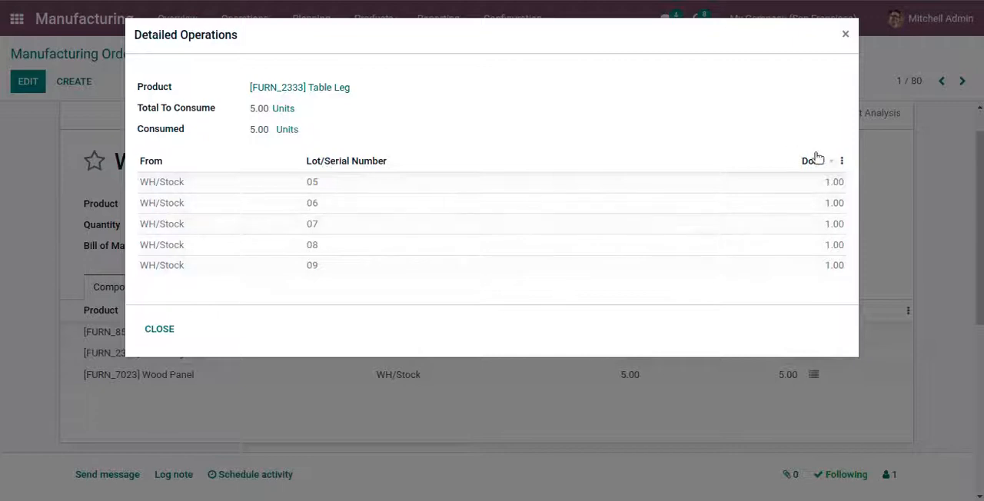
left_click(159, 329)
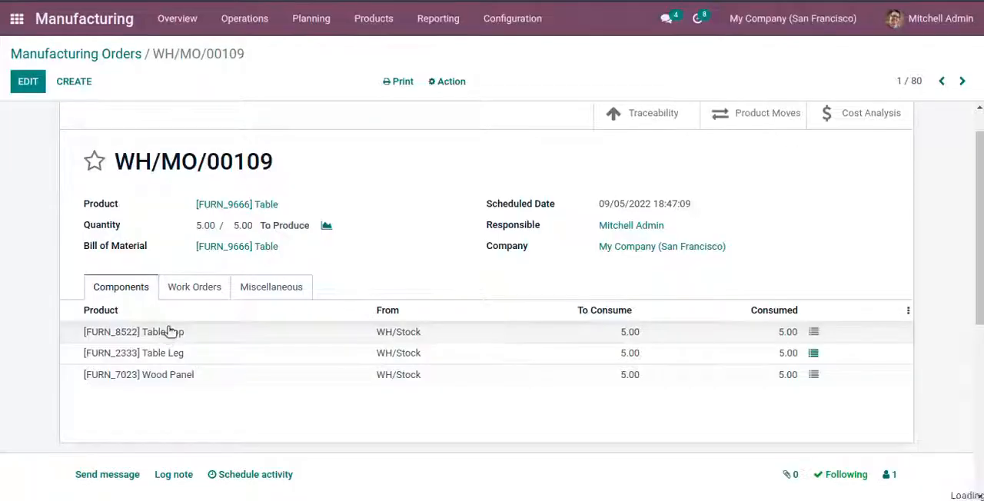